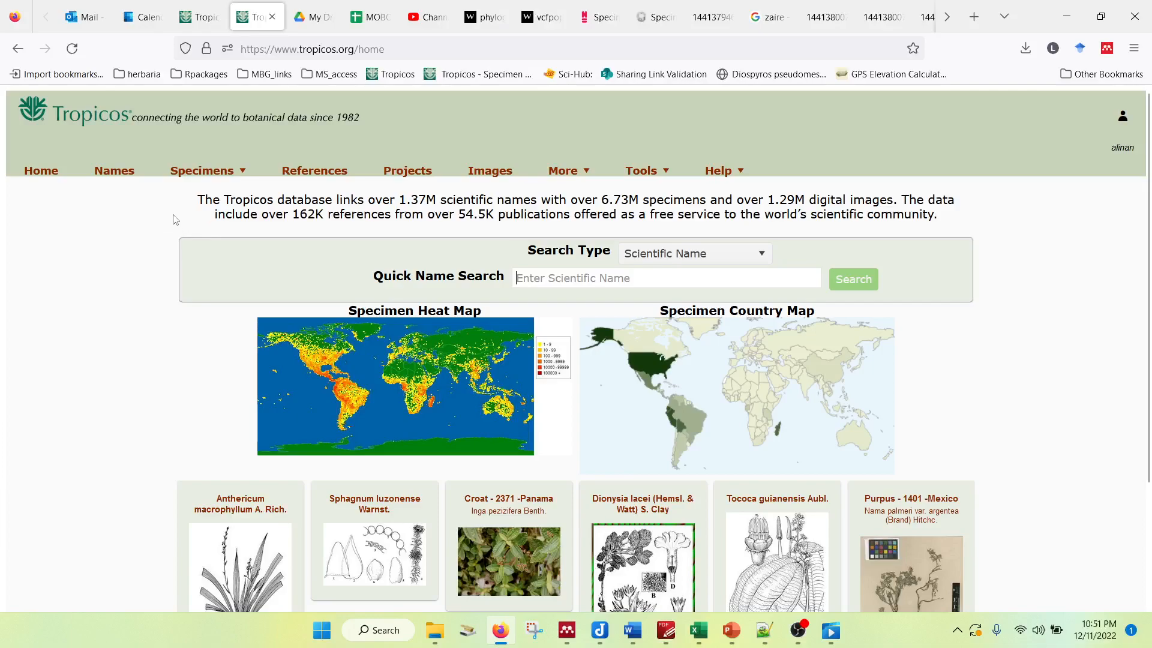
# Open the specimen collection search and start adding a new collection record
pyautogui.moveTo(194, 176)
pyautogui.click(192, 218)
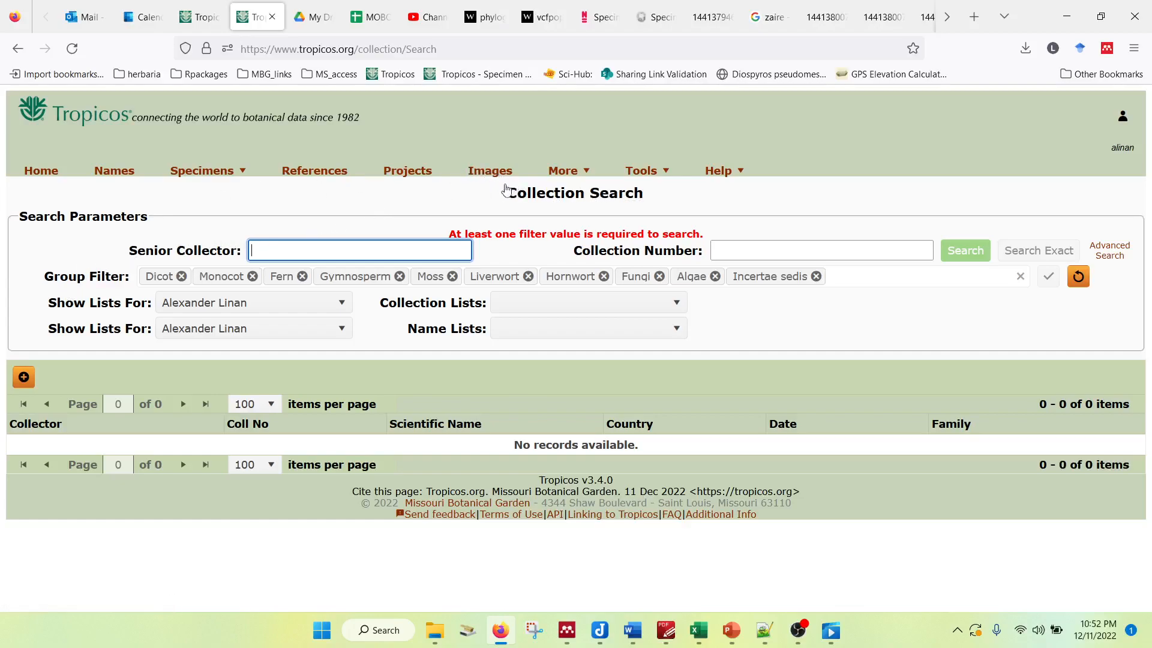
pyautogui.click(28, 384)
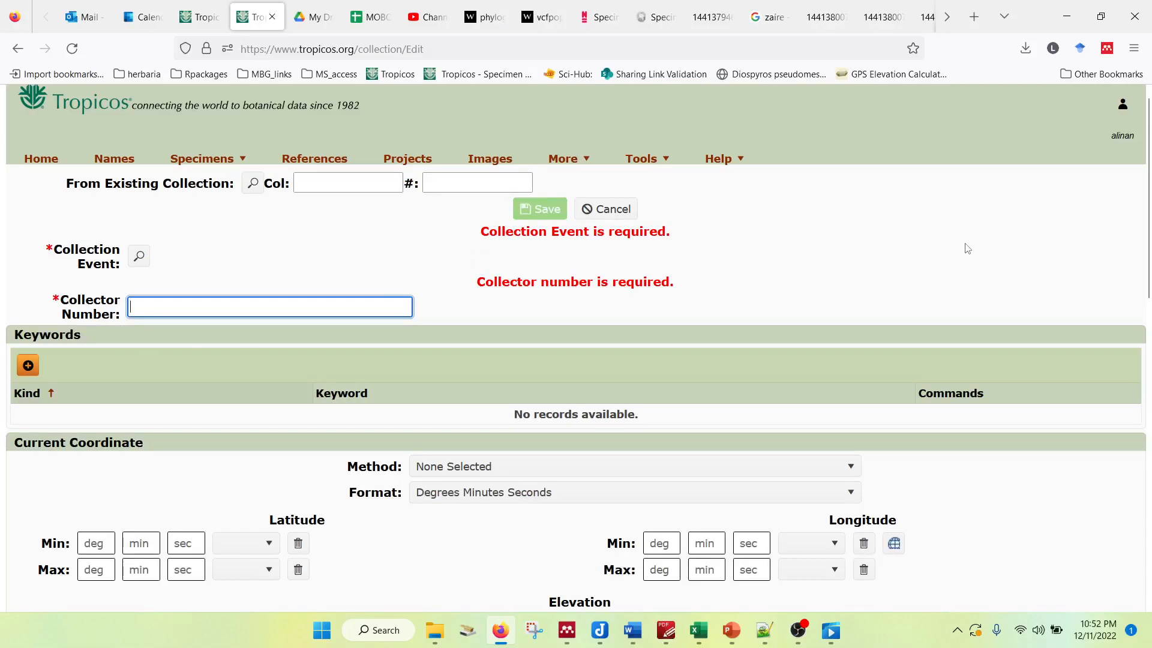
# Review the new collection form and its required-field notices for collection event and collector number
pyautogui.scroll(-4, 967, 247)
pyautogui.scroll(3, 967, 248)
pyautogui.scroll(2, 963, 246)
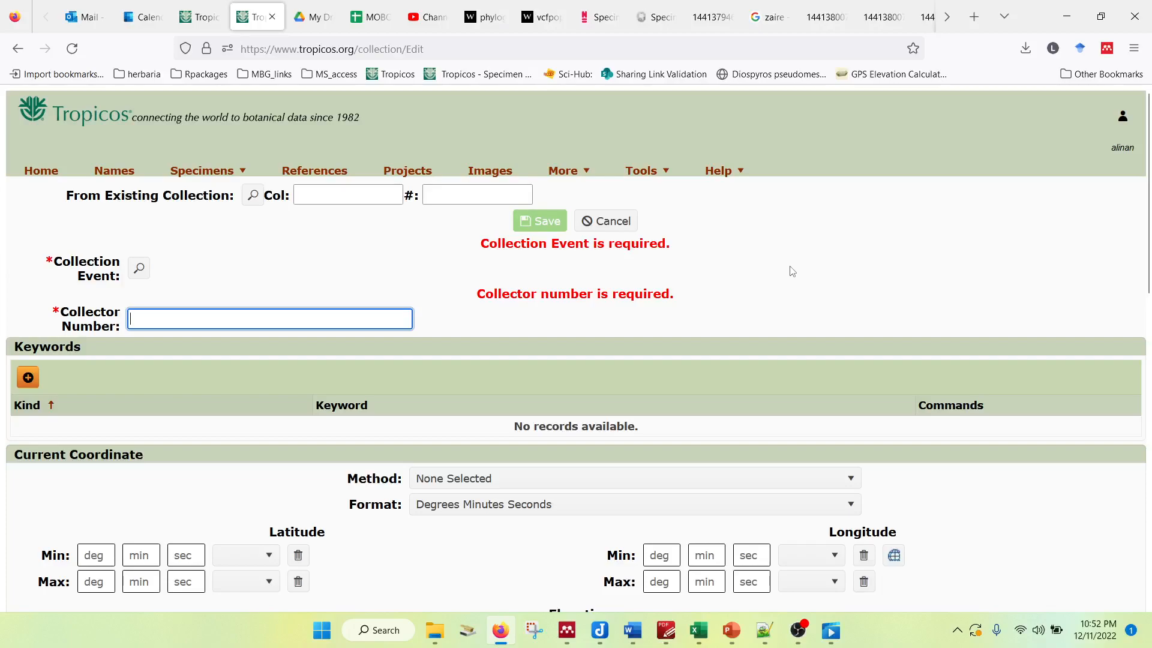
pyautogui.moveTo(480, 243); pyautogui.dragTo(700, 250)
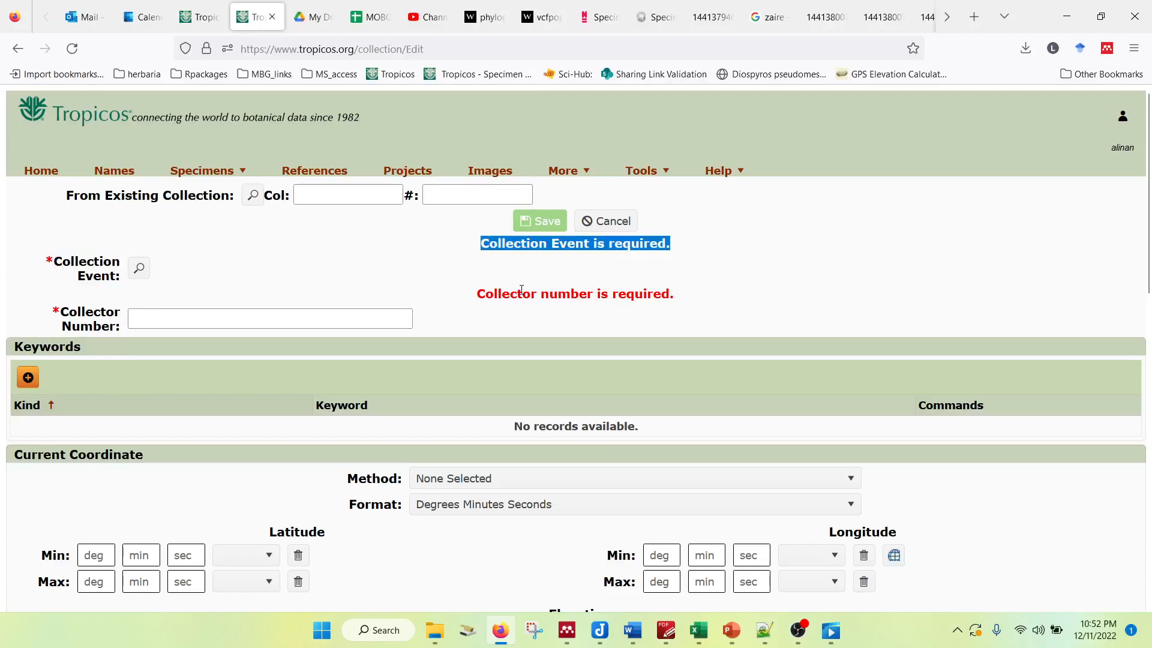
pyautogui.moveTo(481, 295); pyautogui.dragTo(692, 295)
pyautogui.click(693, 295)
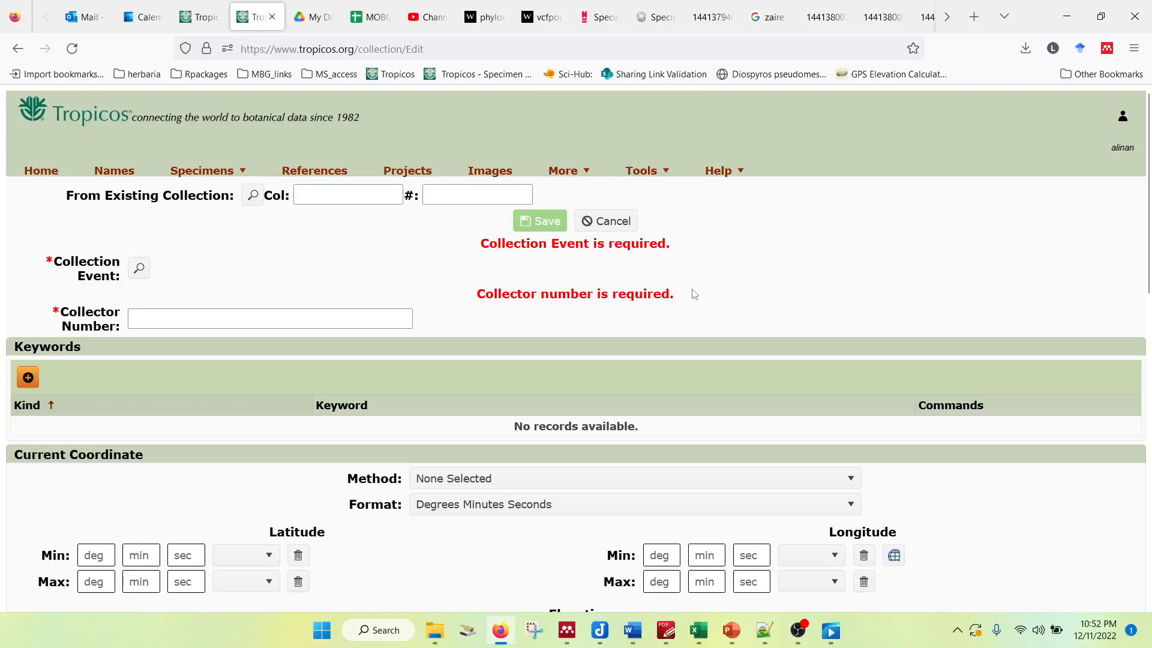
# Start a new collection event for the record and choose the matching collector's full name from the suggestions
pyautogui.click(139, 268)
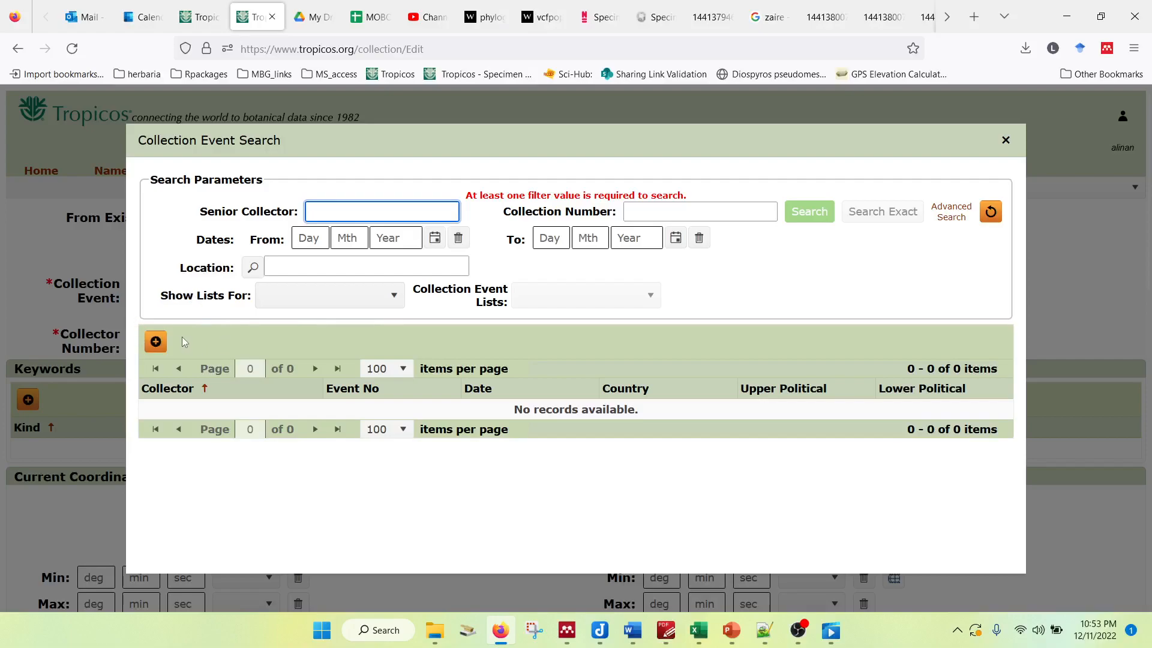
pyautogui.click(154, 346)
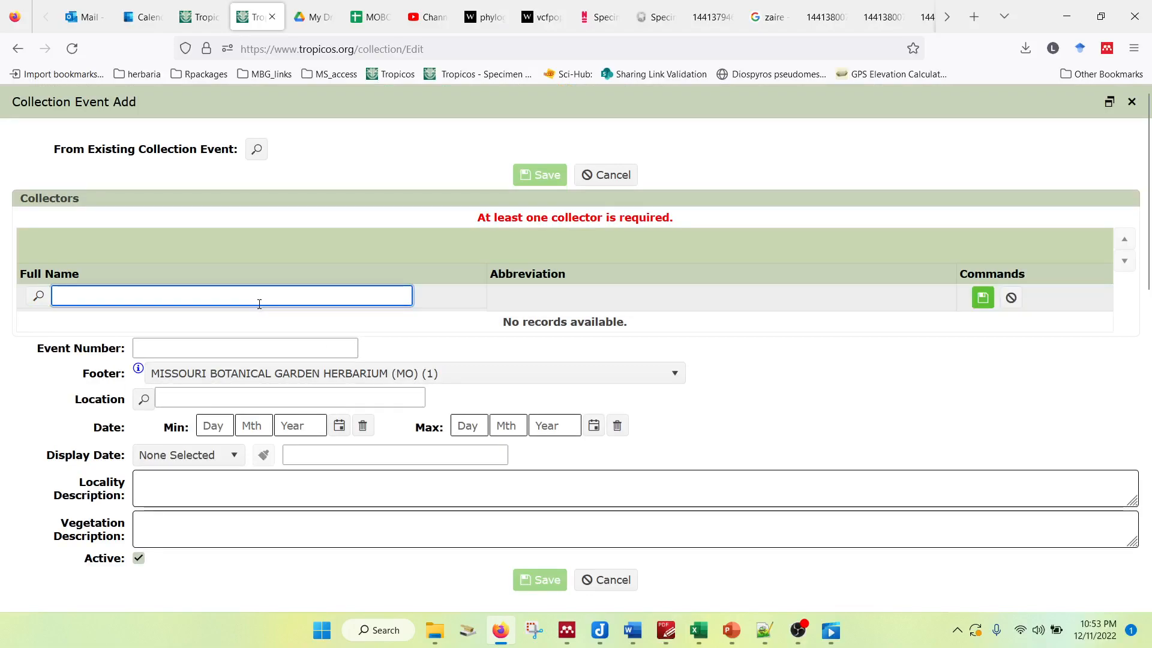
pyautogui.write('jo')
pyautogui.write('espiri')
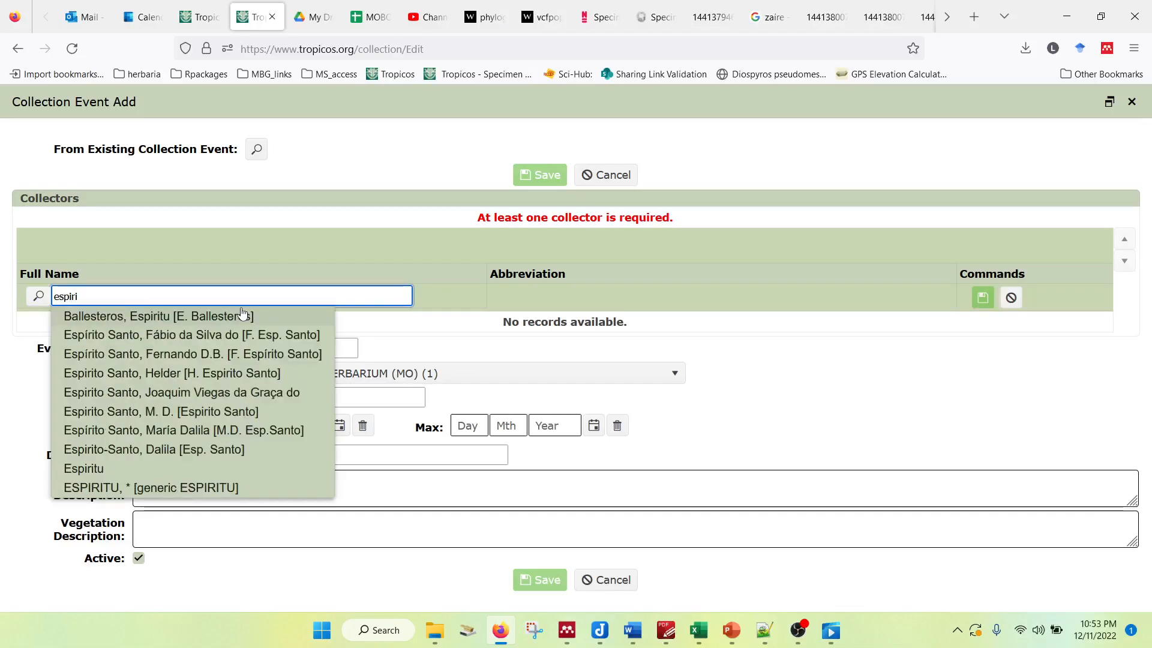
pyautogui.write('to santo, j')
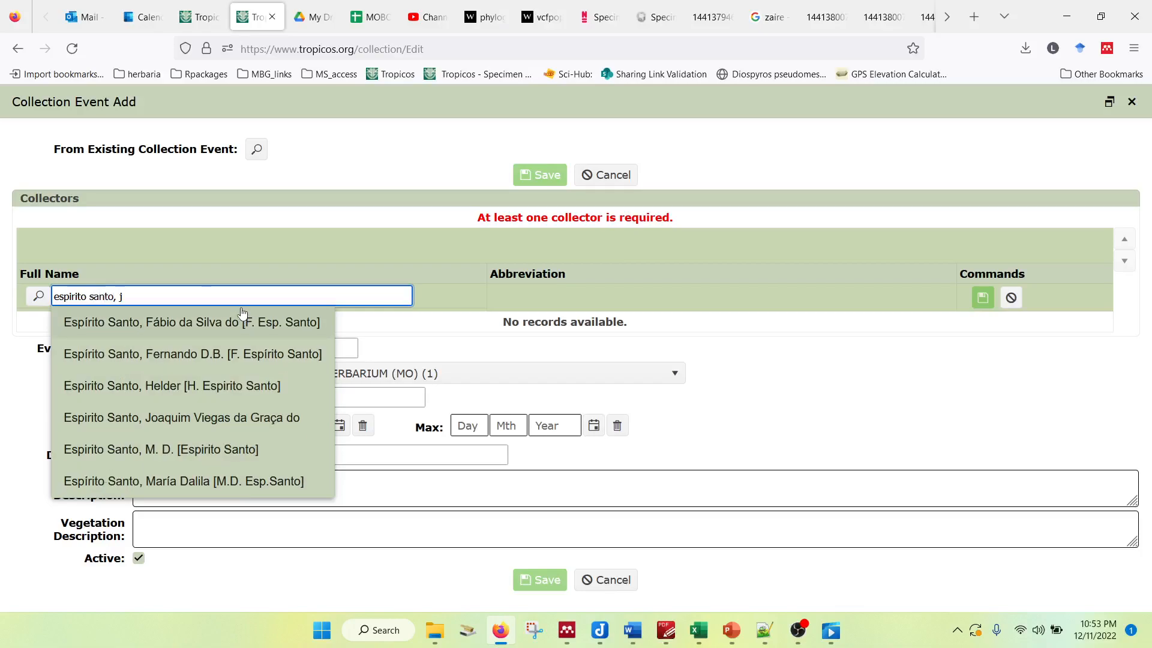
pyautogui.click(177, 324)
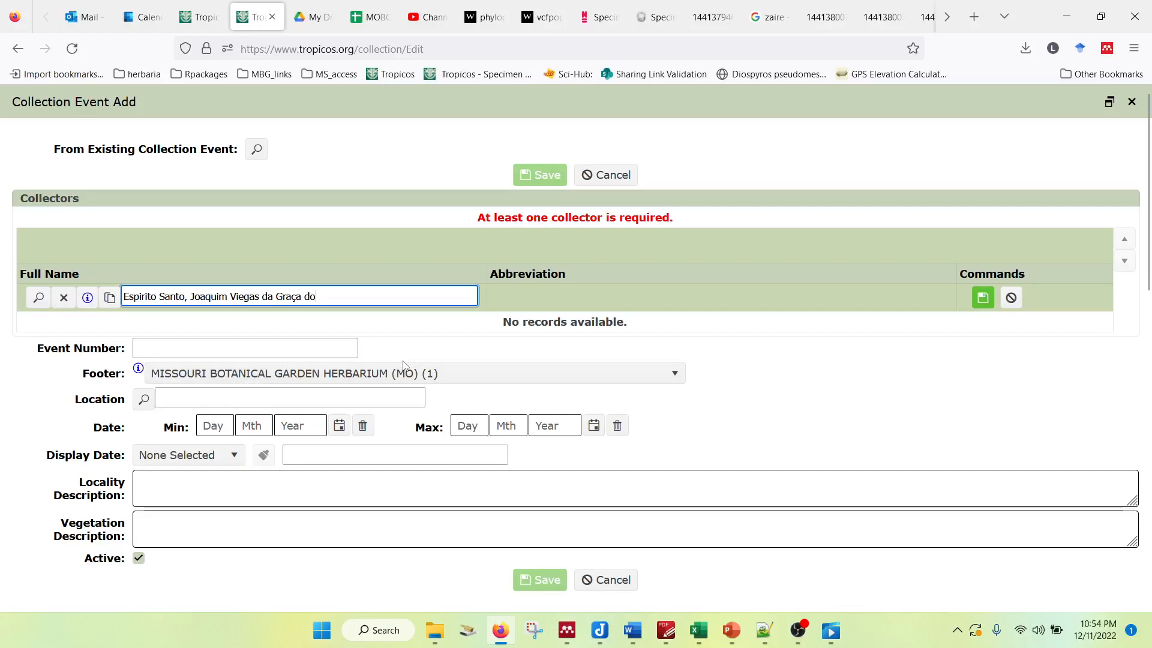
# Set the collection event's location to Africa & Madagascar, Guinea-Bissau
pyautogui.click(207, 398)
pyautogui.write('gui')
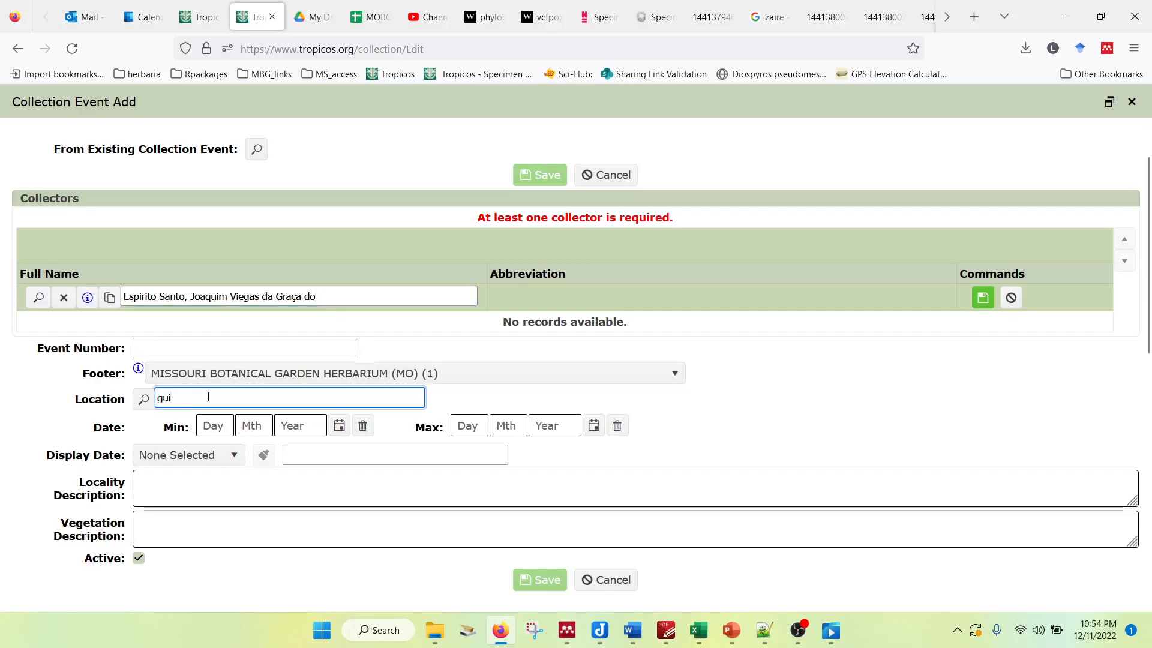
pyautogui.write('nea')
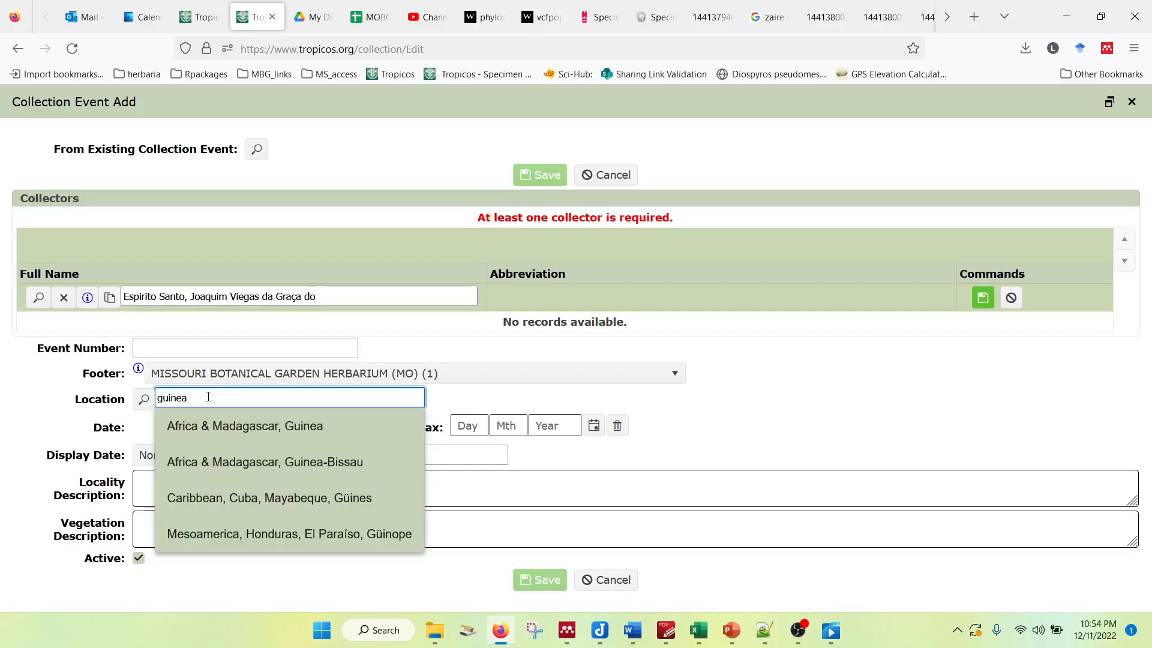
pyautogui.click(250, 461)
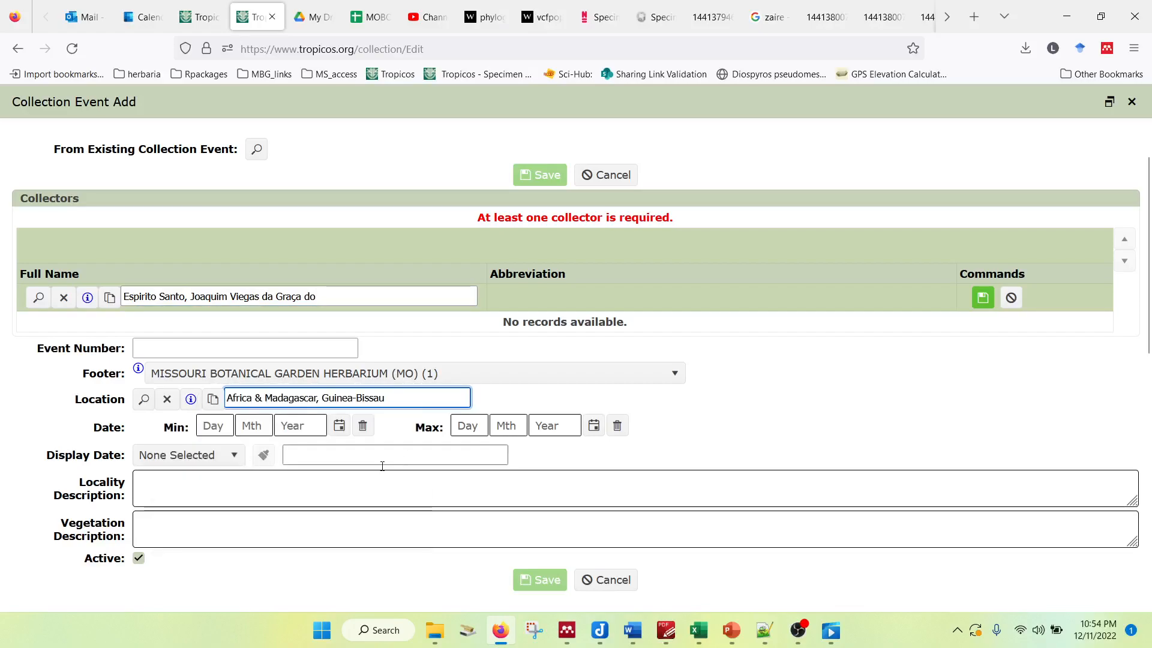
# Set the event's minimum date to month 01 of 1945 and generate the display date in English
pyautogui.click(258, 424)
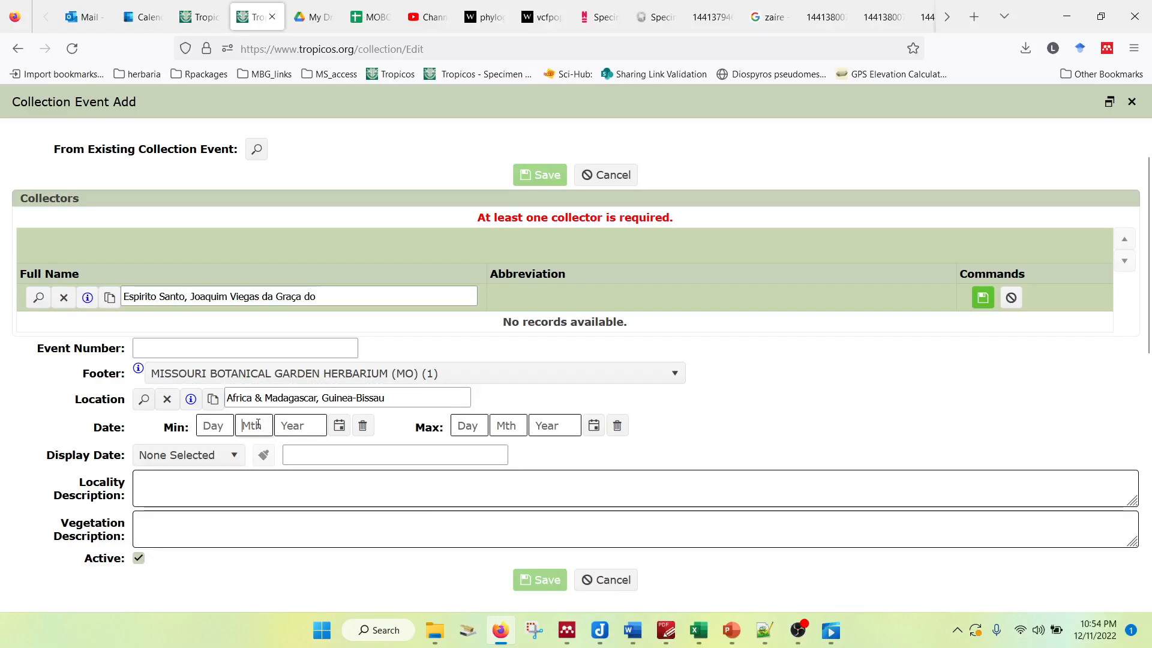
pyautogui.write('1')
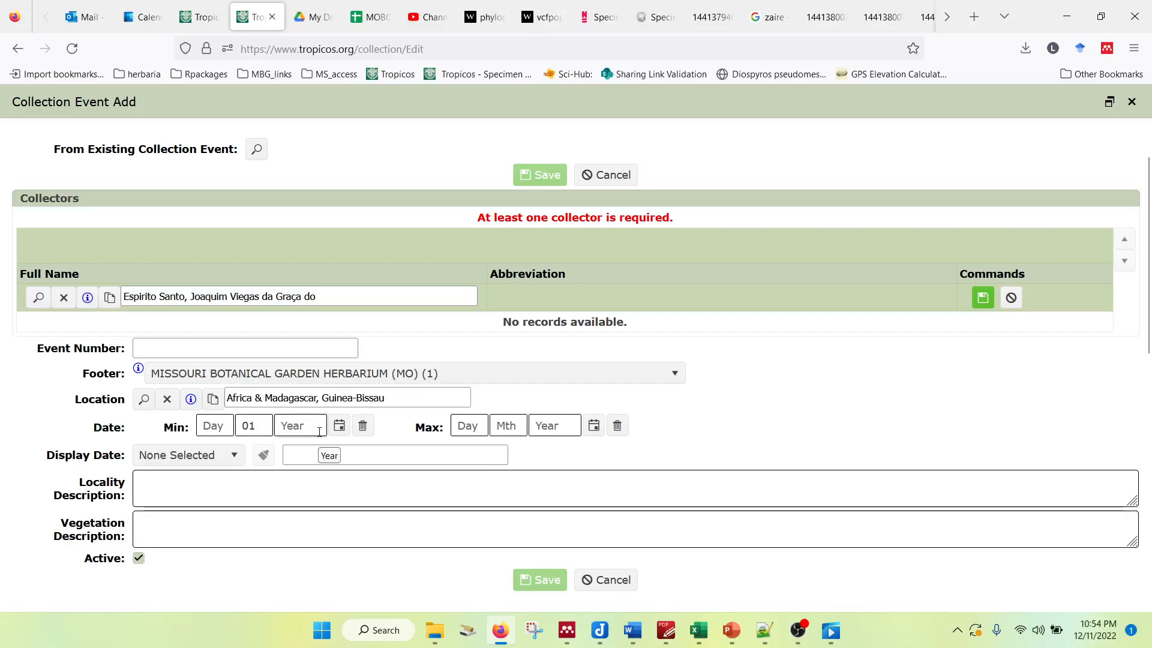
pyautogui.write('1945')
pyautogui.click(203, 458)
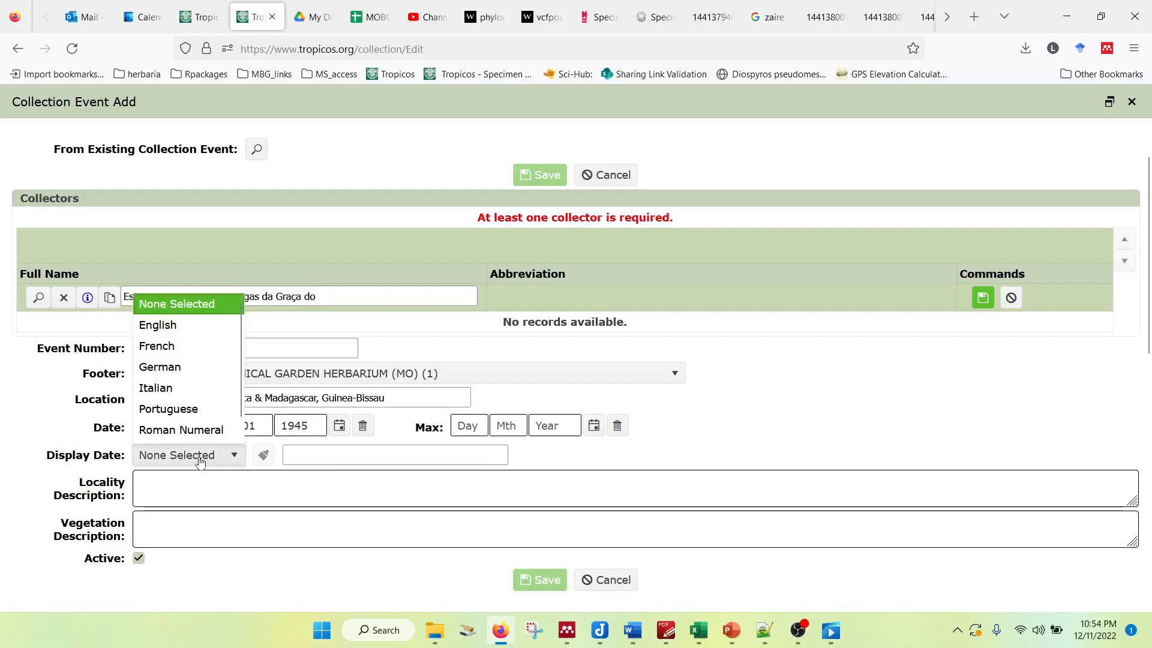
pyautogui.click(192, 325)
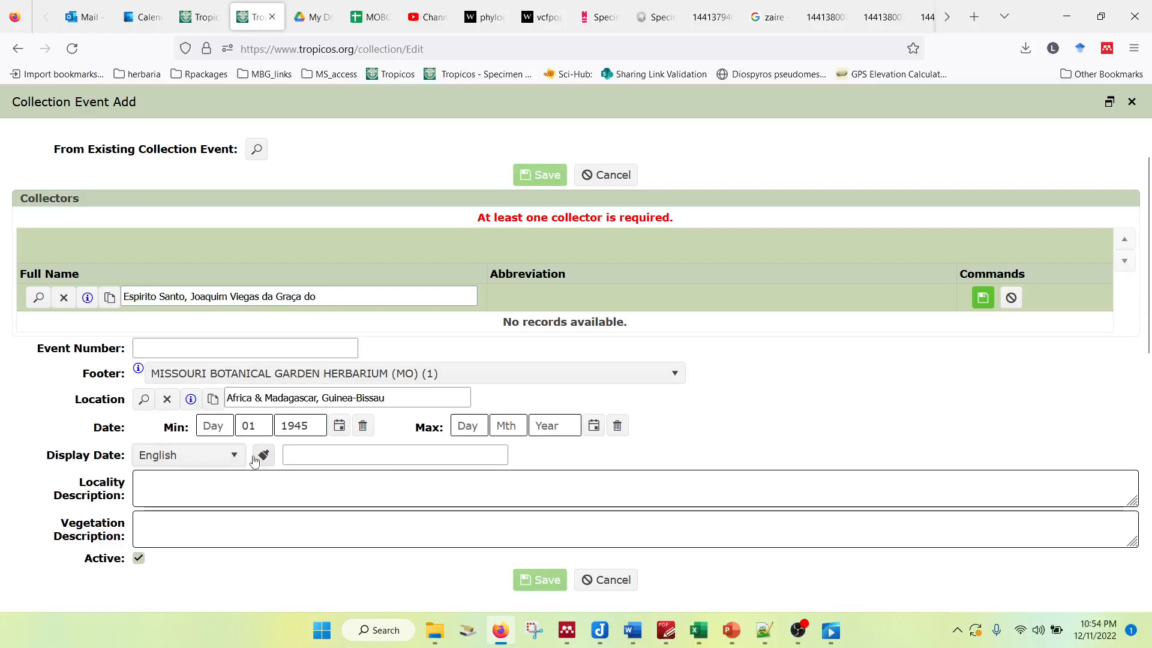
pyautogui.click(263, 456)
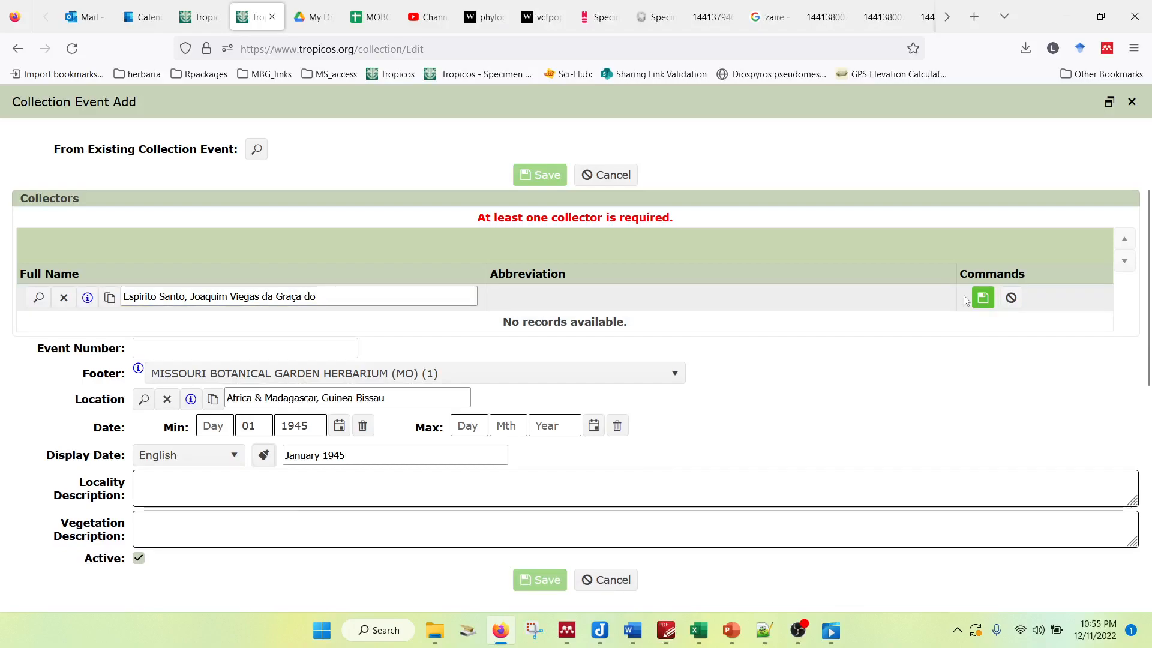
# Save the collector entry and the new collection event, and assign that event to the collection record
pyautogui.click(982, 298)
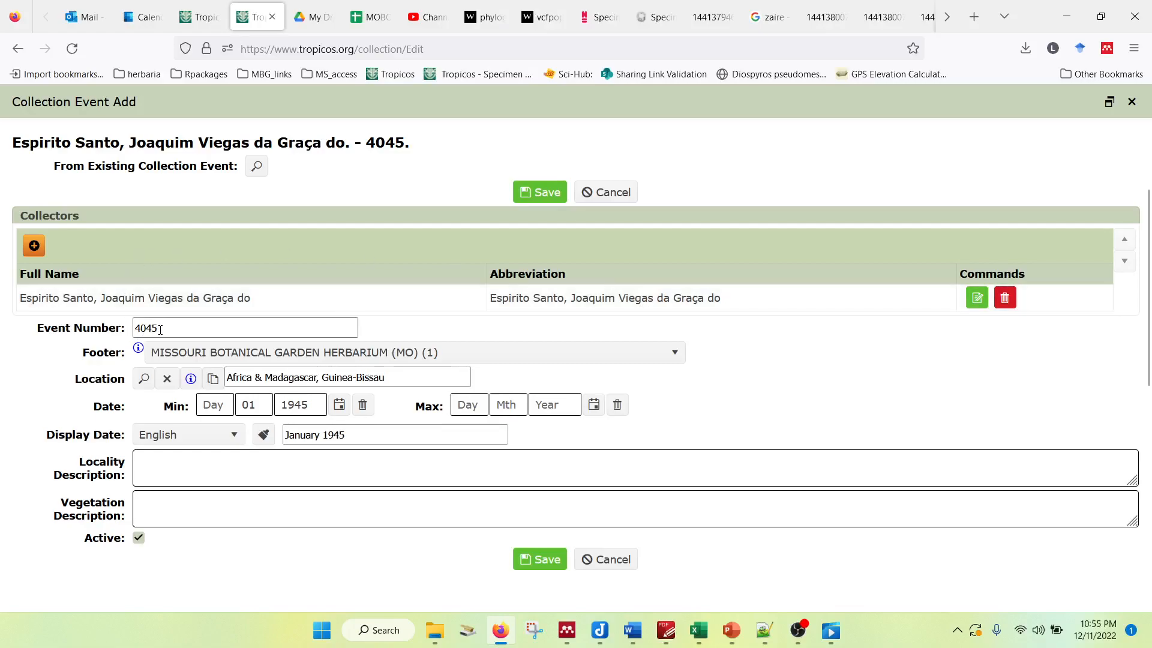
pyautogui.click(198, 330)
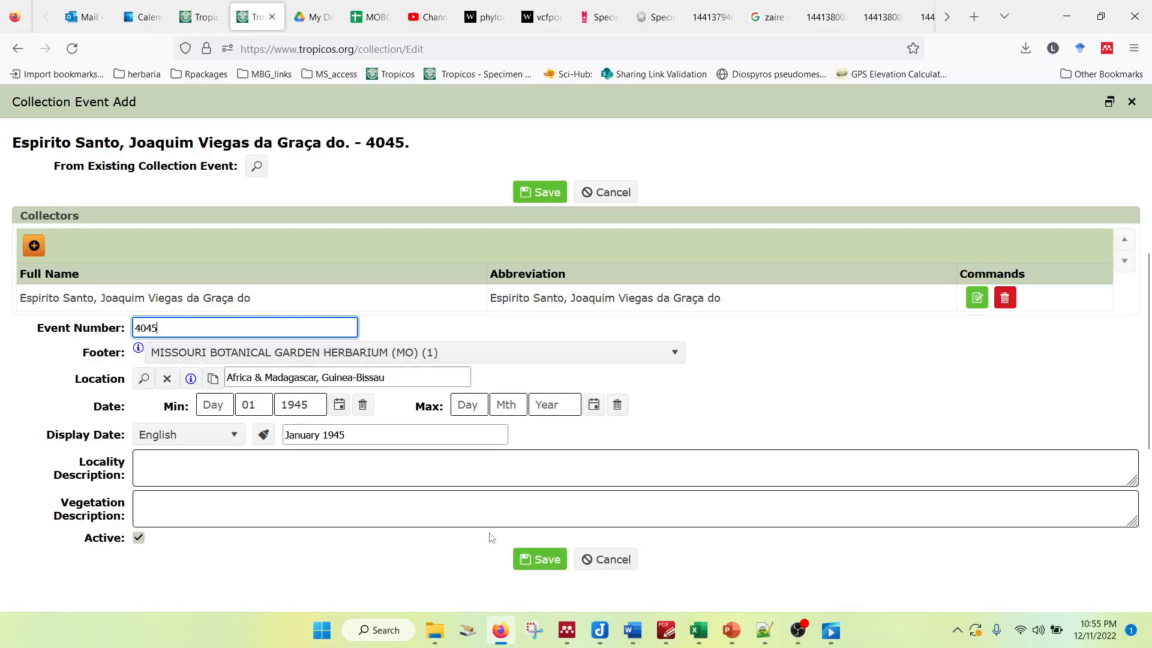
pyautogui.click(533, 562)
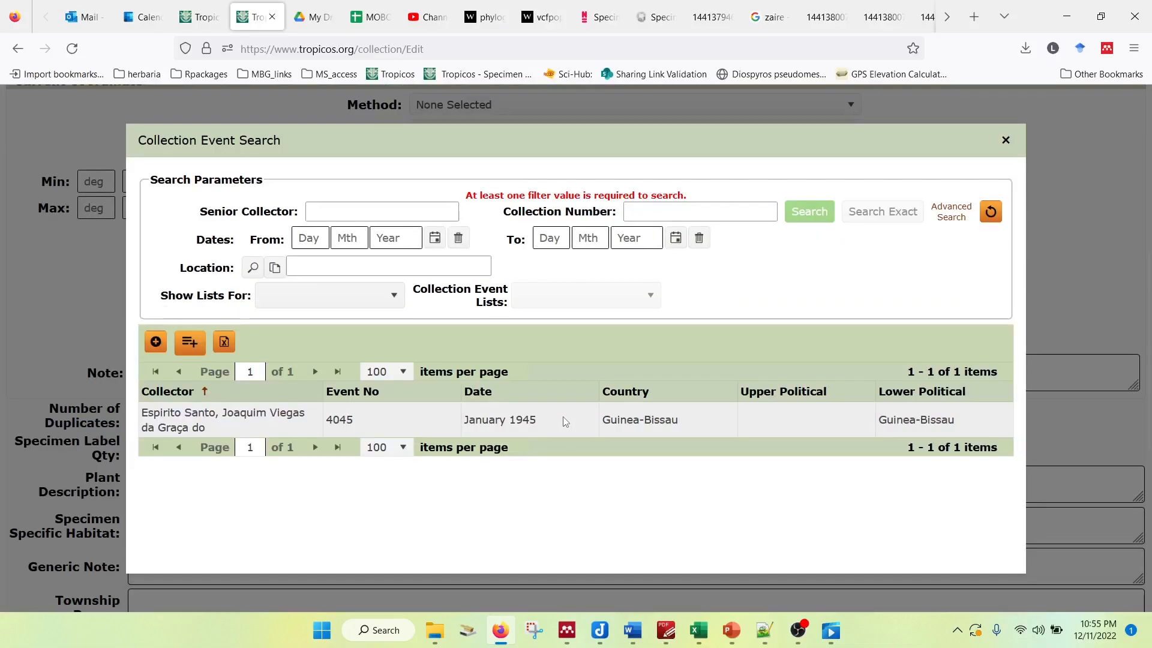
pyautogui.click(384, 422)
pyautogui.scroll(6, 387, 228)
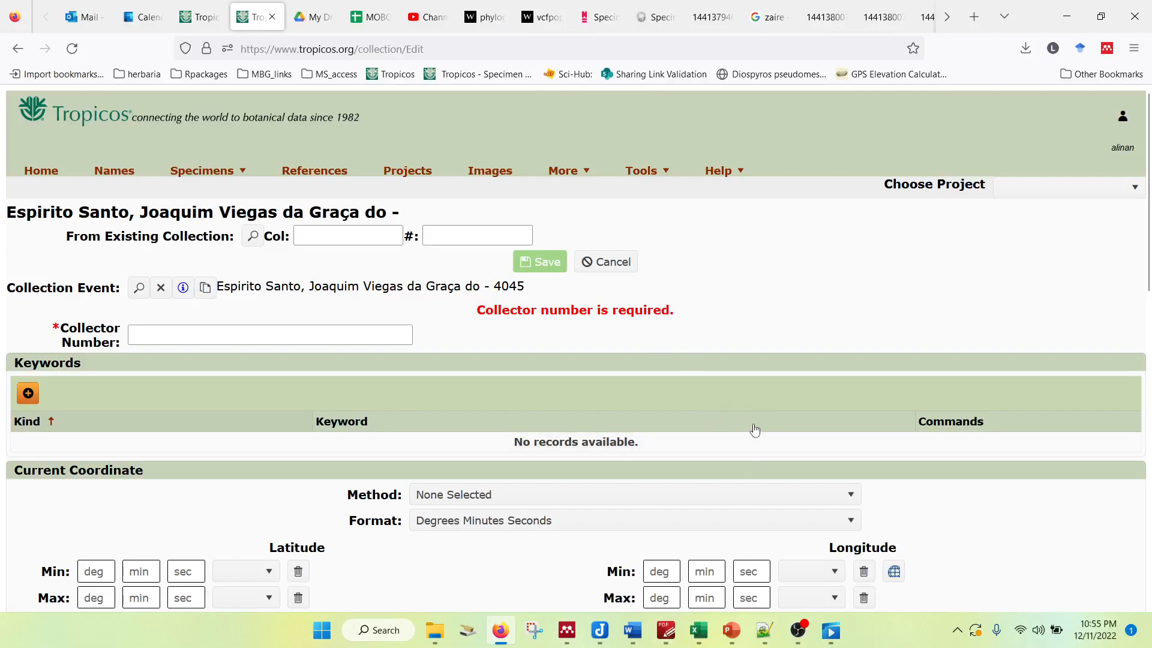
# Check the specimen notes in Notepad++ and set the record's collector number to 1633
pyautogui.click(764, 631)
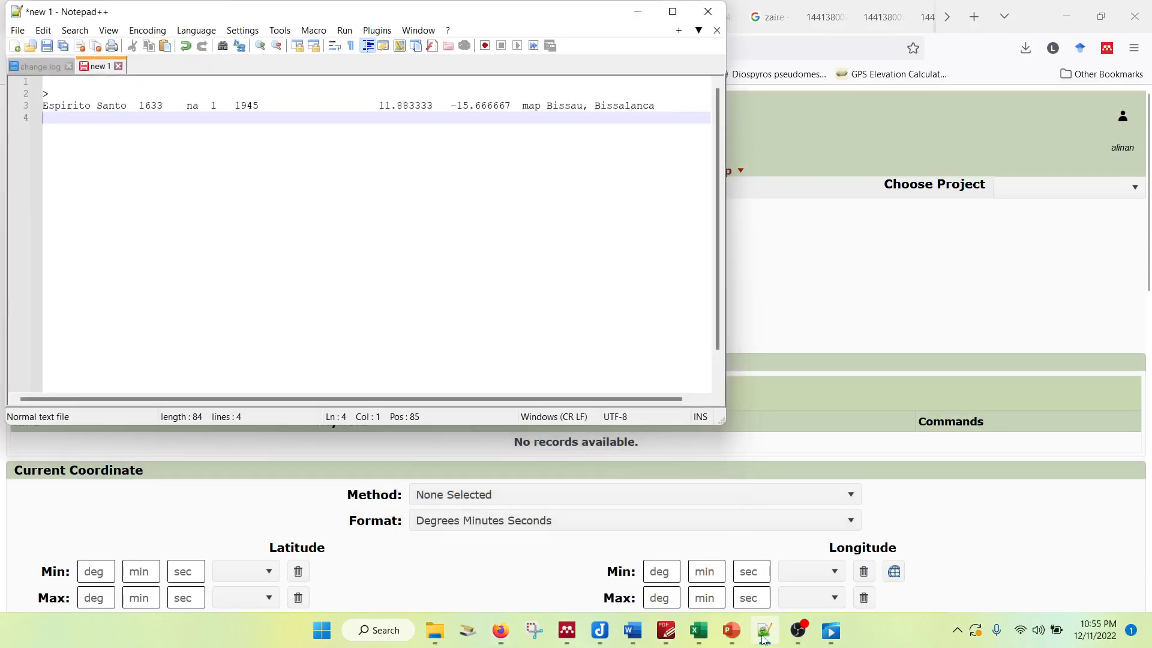
pyautogui.click(764, 632)
pyautogui.click(233, 329)
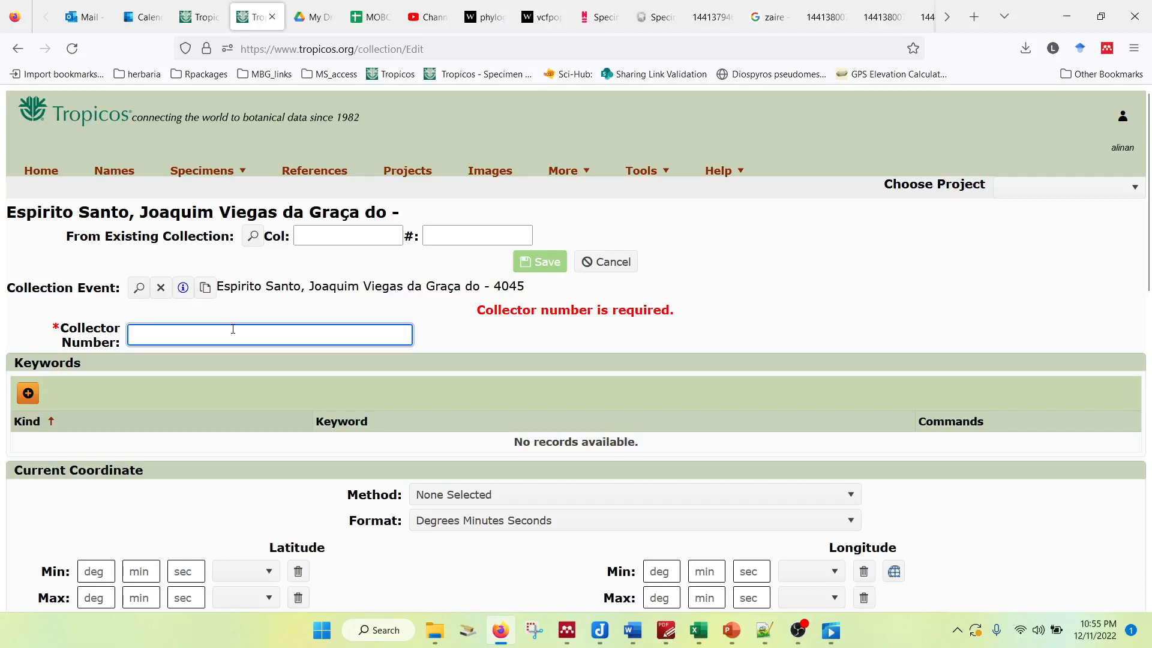
pyautogui.write('1633')
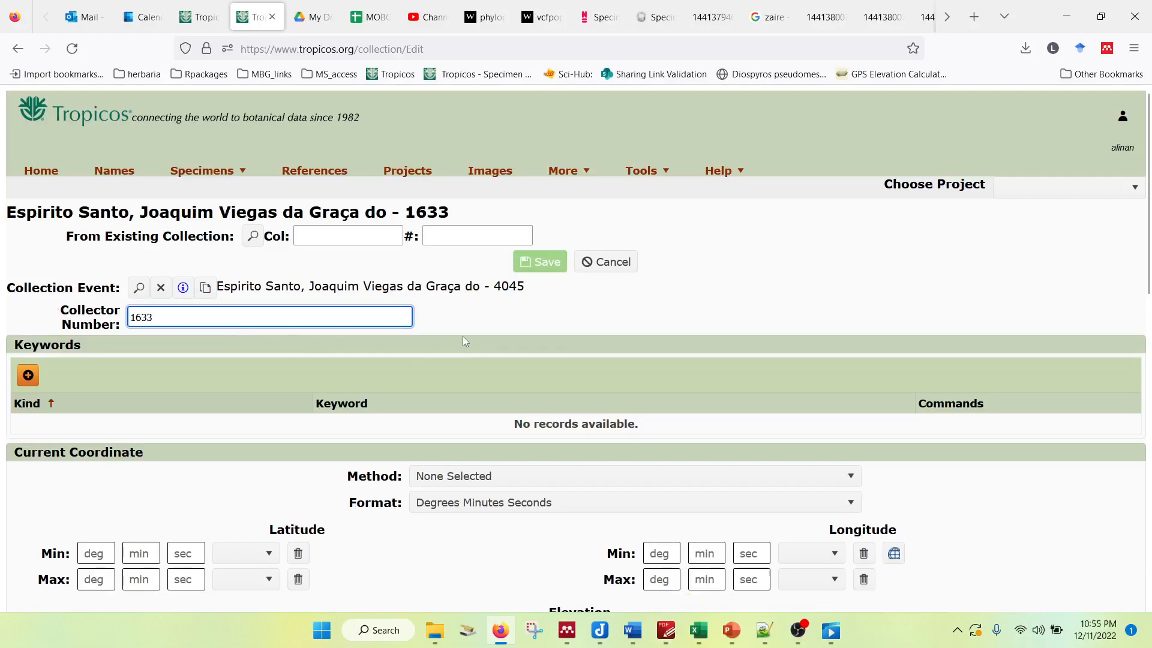
# Set the current coordinate's method to map and its format to Decimal Degrees
pyautogui.scroll(-1, 298, 367)
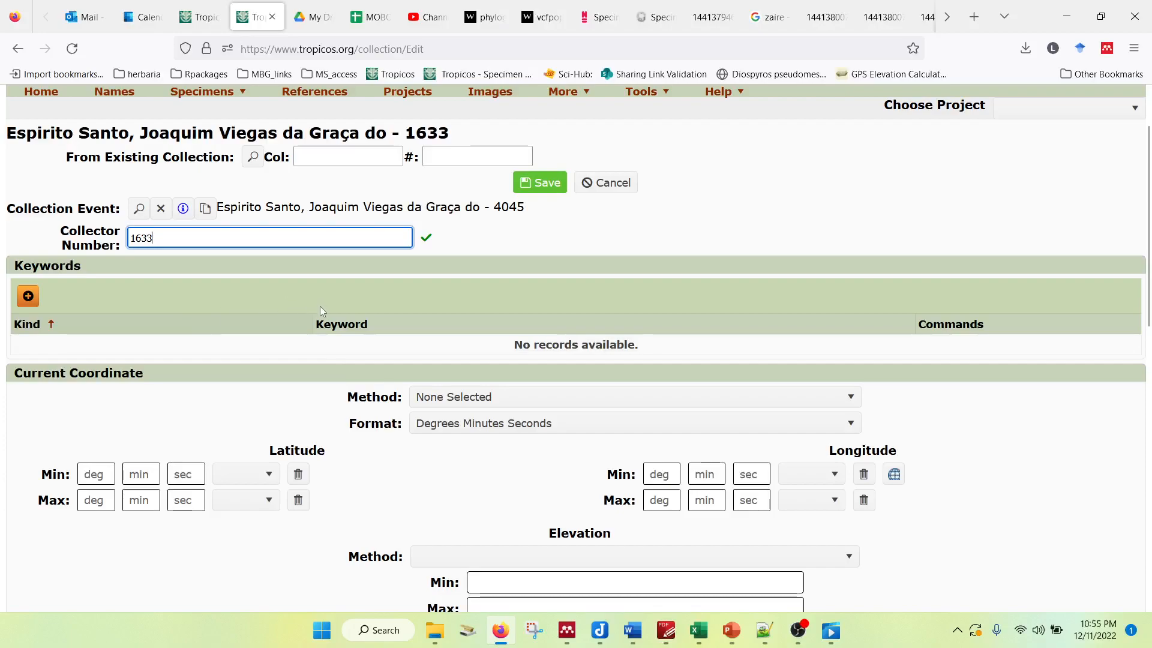
pyautogui.scroll(-1, 298, 311)
pyautogui.scroll(-1, 298, 311)
pyautogui.scroll(1, 299, 310)
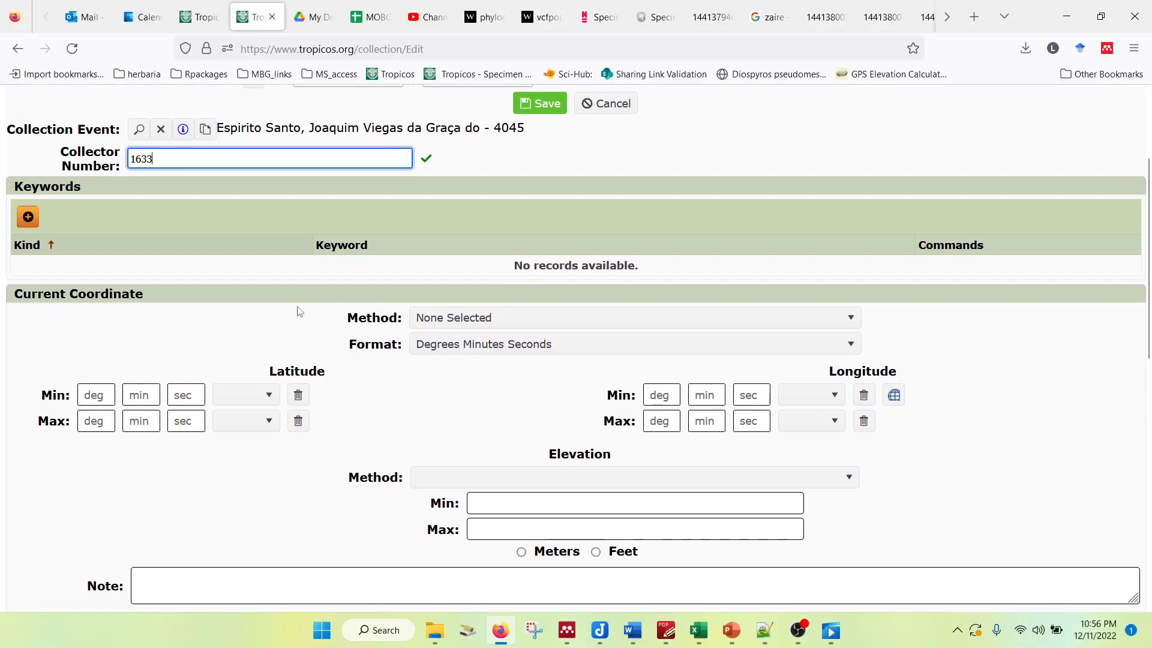
pyautogui.click(299, 311)
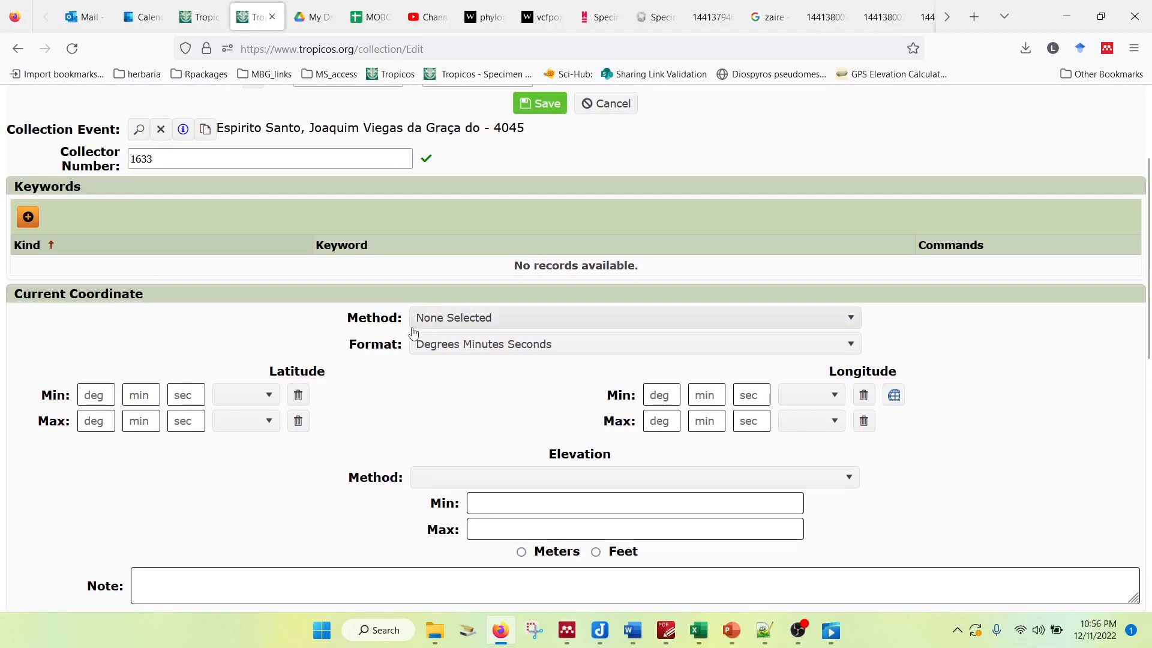
pyautogui.click(445, 322)
pyautogui.click(442, 366)
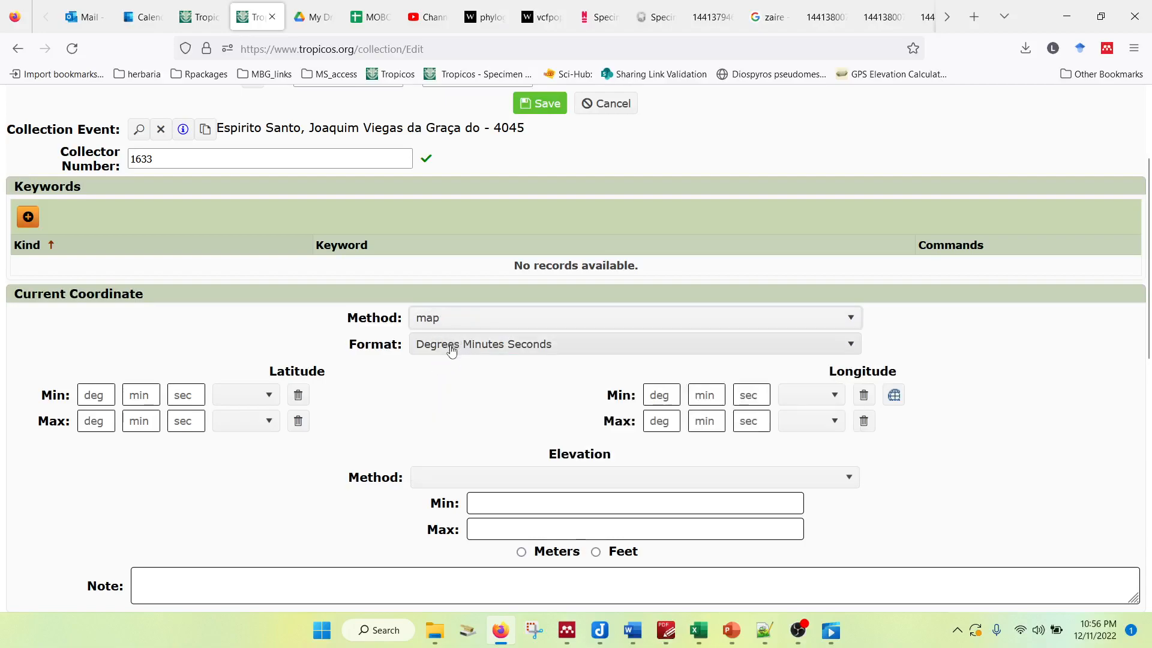
pyautogui.click(448, 345)
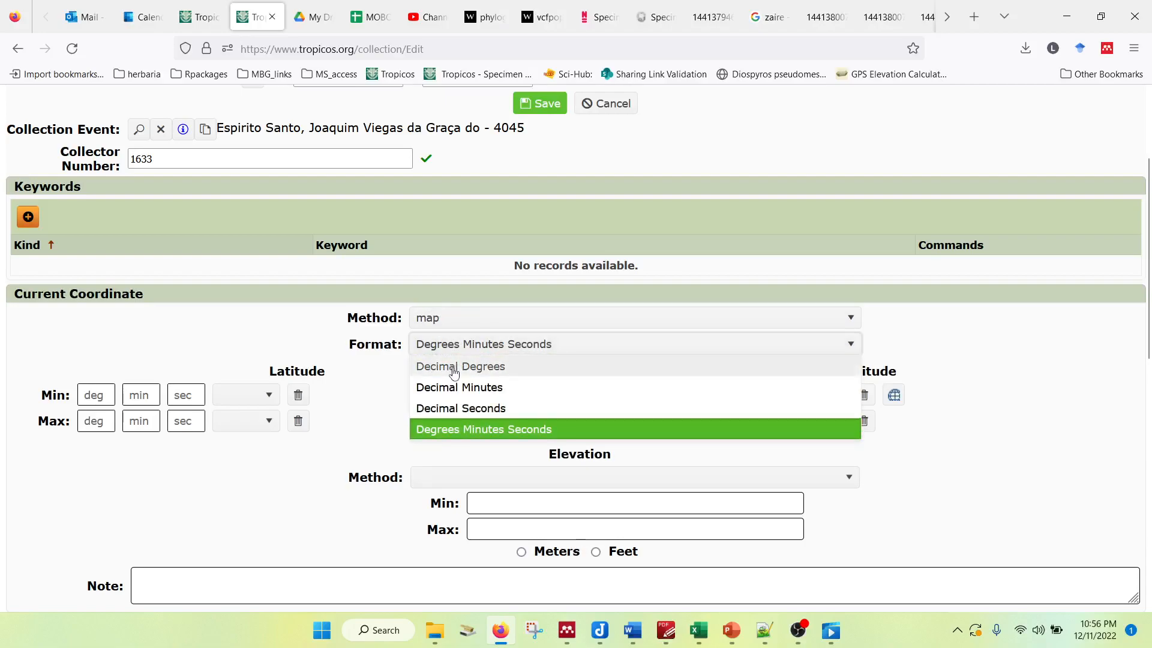
pyautogui.click(454, 367)
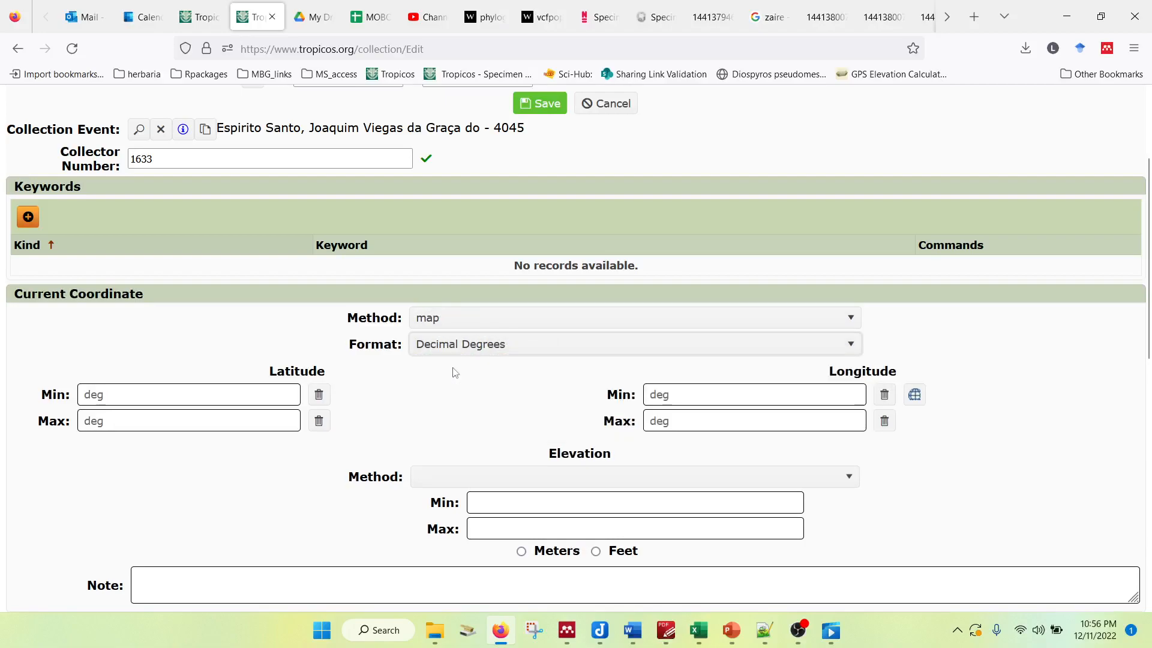
# Set the minimum latitude to 11.883333 and the minimum longitude to -15.666667
pyautogui.click(184, 397)
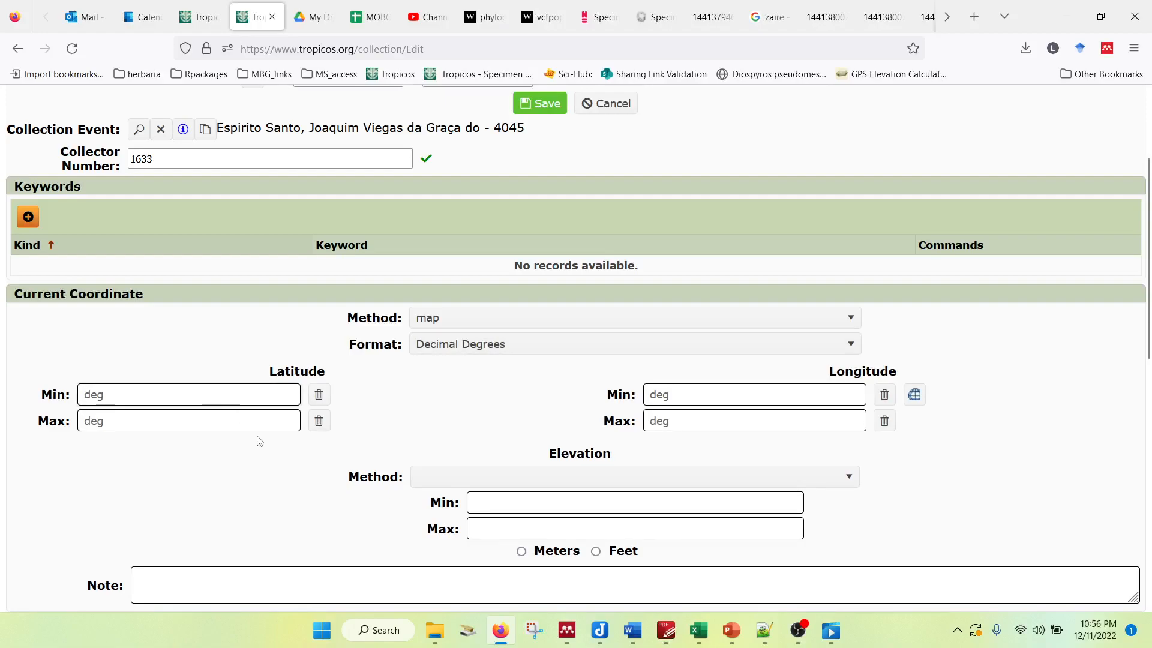
pyautogui.write('11.883333')
pyautogui.click(707, 393)
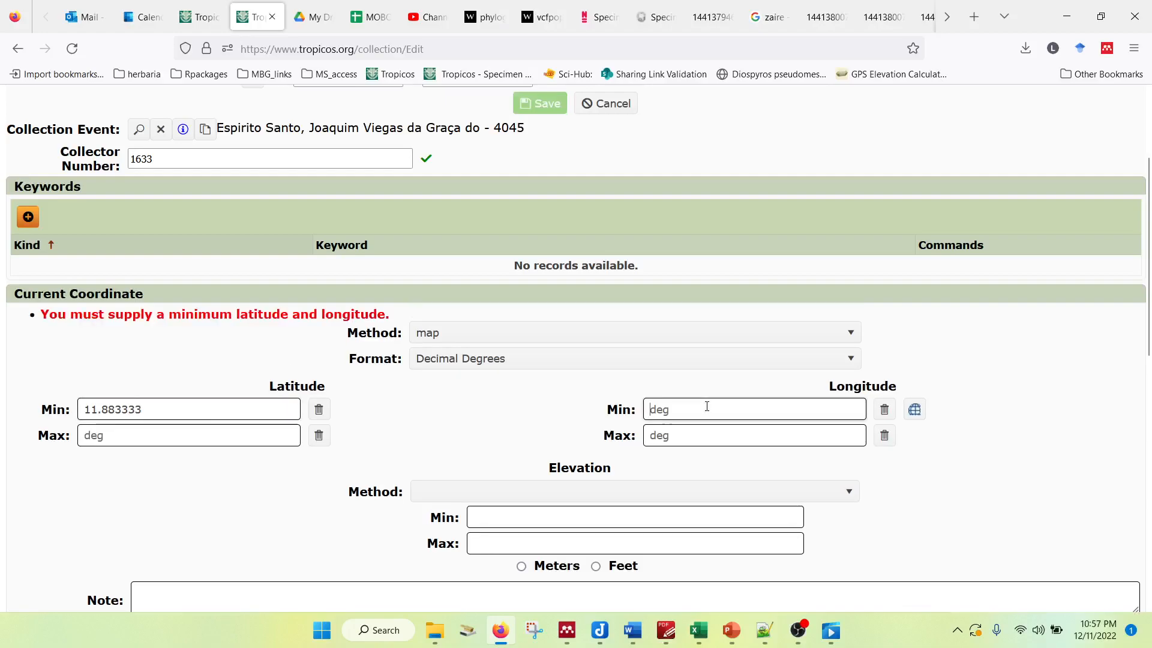
pyautogui.write('-15.666667')
pyautogui.scroll(-2, 936, 450)
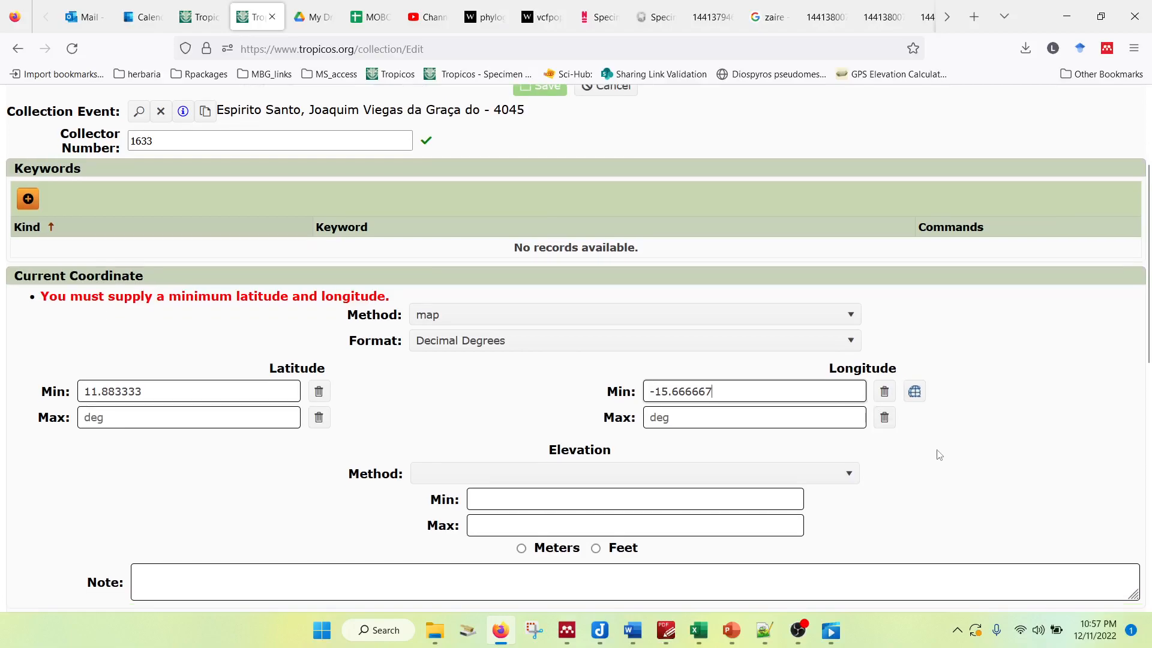
pyautogui.scroll(-2, 936, 449)
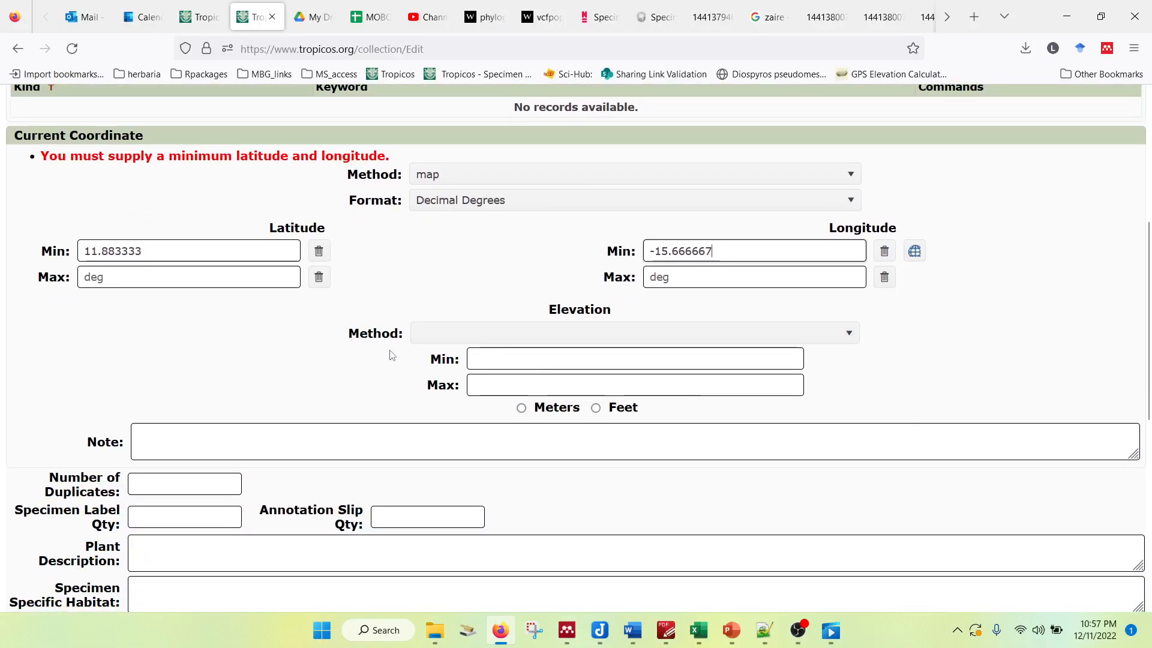
# Add an ecology entry to the collection record with category Condition and value mature fruit, and save the entry
pyautogui.scroll(-2, 390, 351)
pyautogui.scroll(-4, 366, 334)
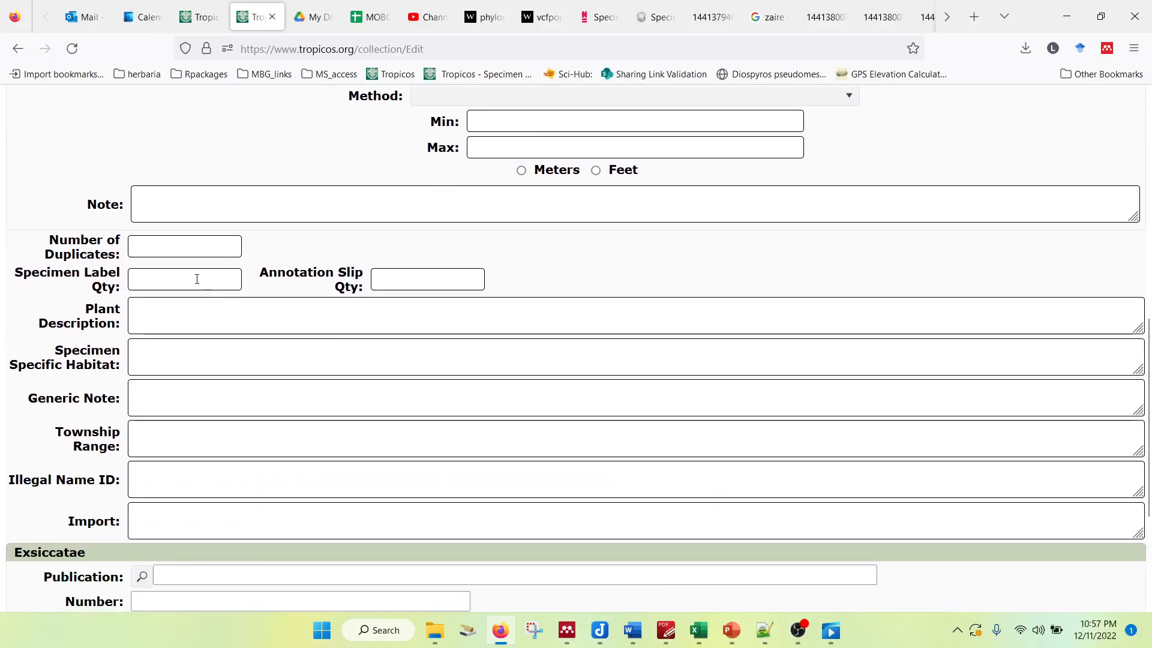
pyautogui.scroll(-2, 224, 337)
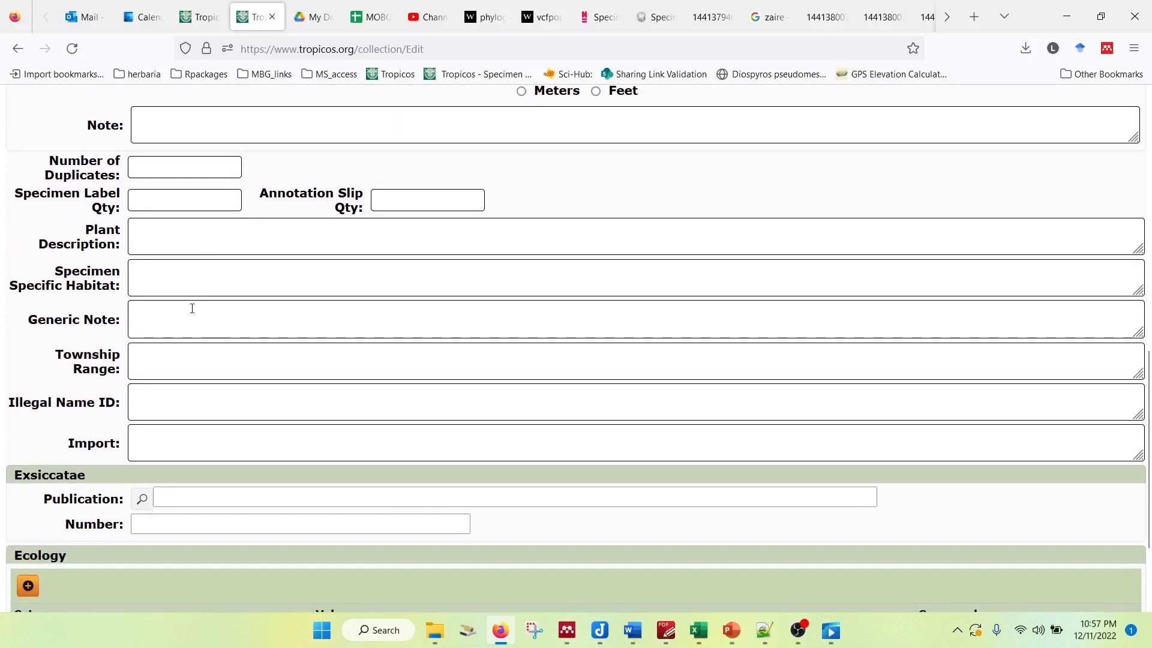
pyautogui.click(253, 407)
pyautogui.click(154, 248)
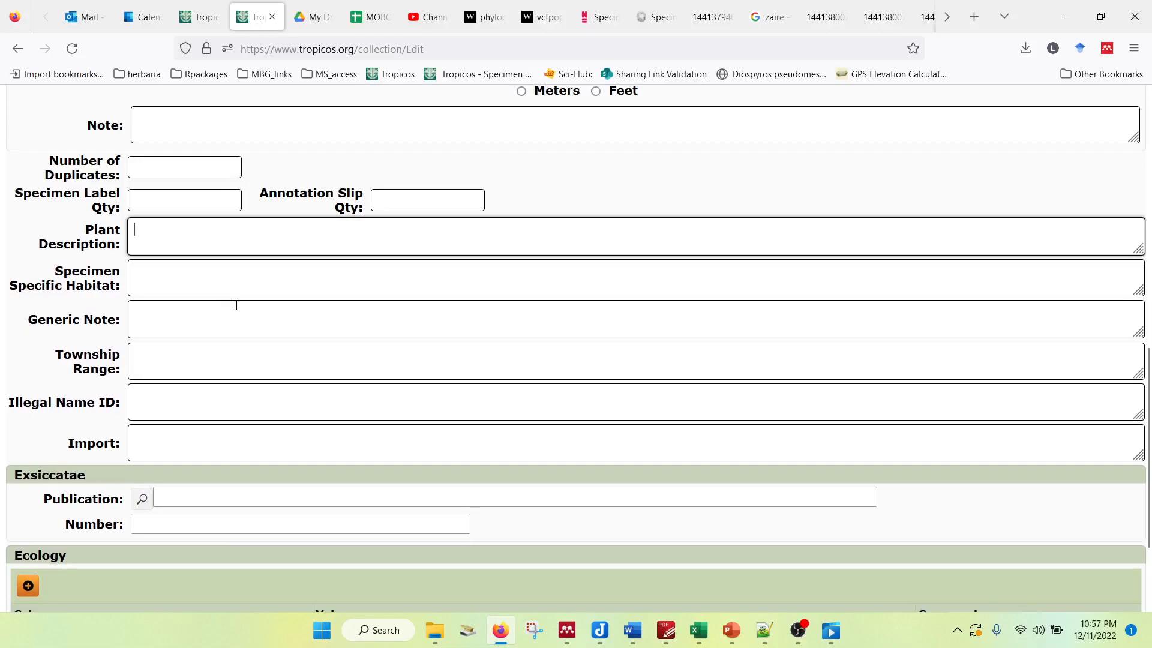
pyautogui.scroll(-1, 242, 282)
pyautogui.scroll(-3, 242, 281)
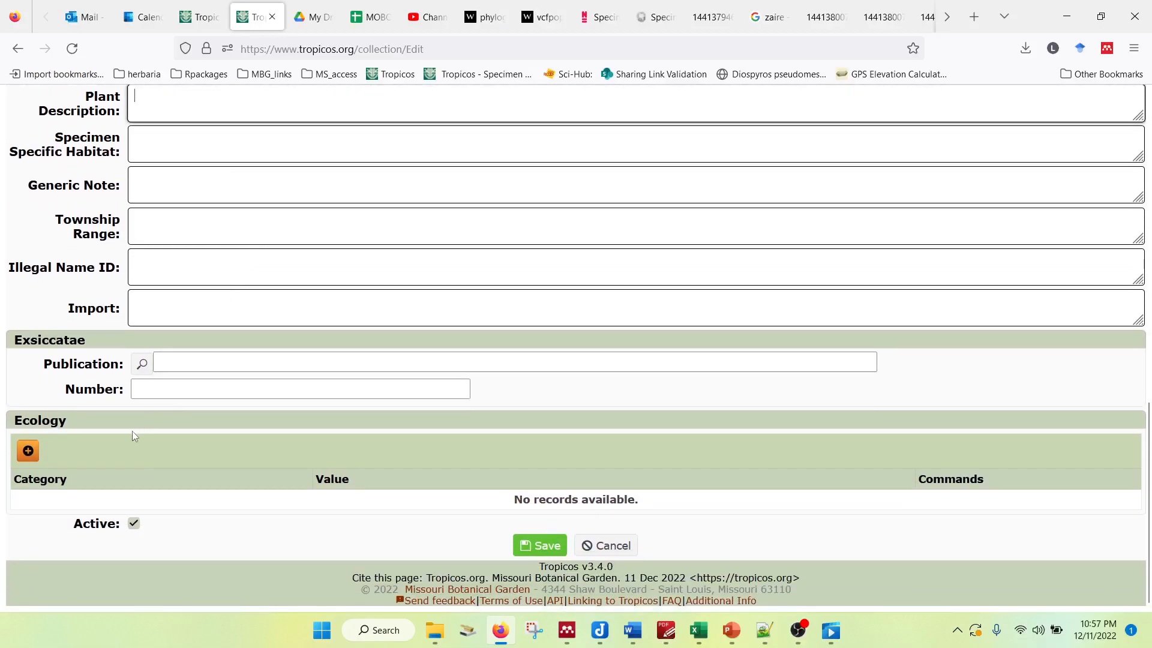
pyautogui.click(36, 455)
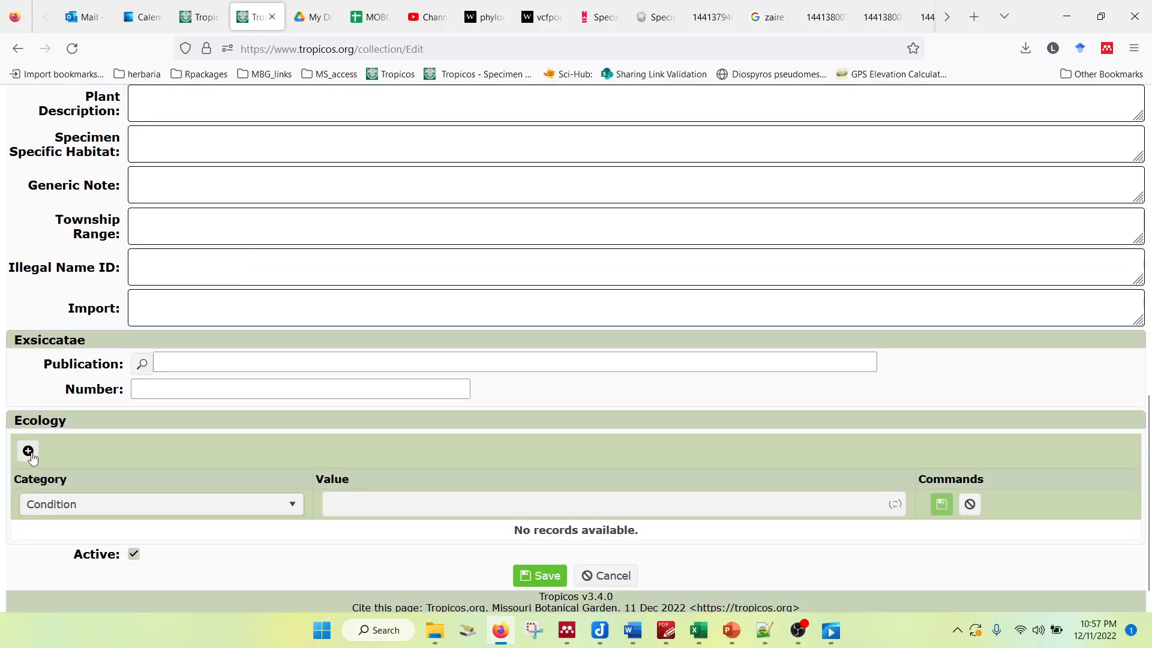
pyautogui.scroll(-1, 410, 484)
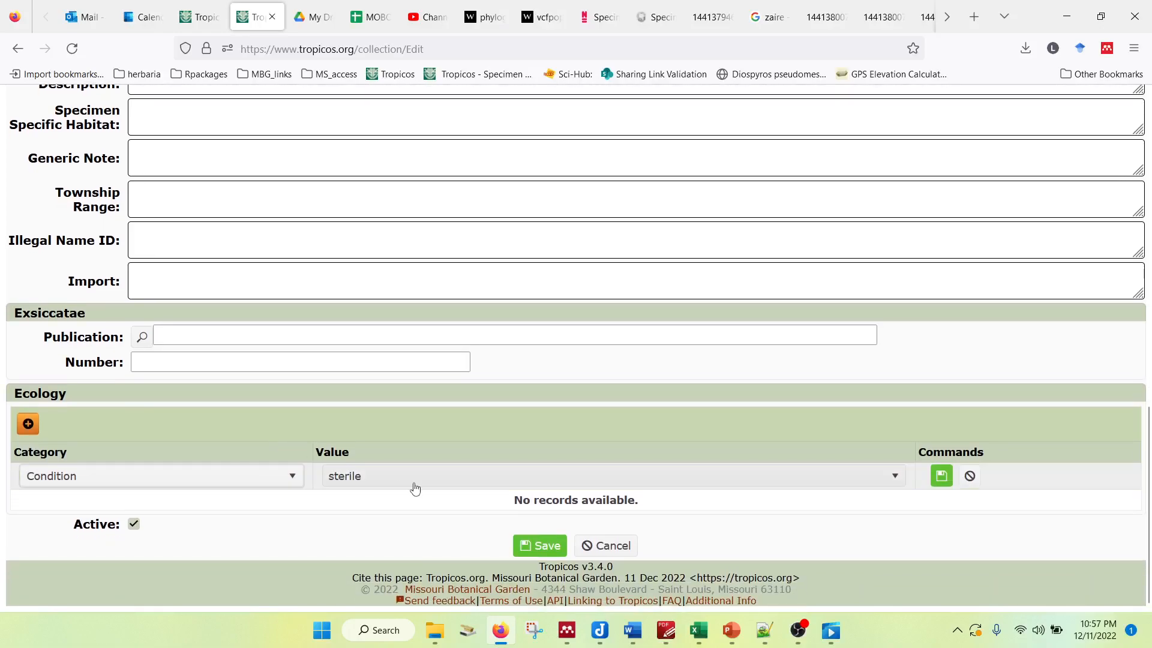
pyautogui.click(417, 485)
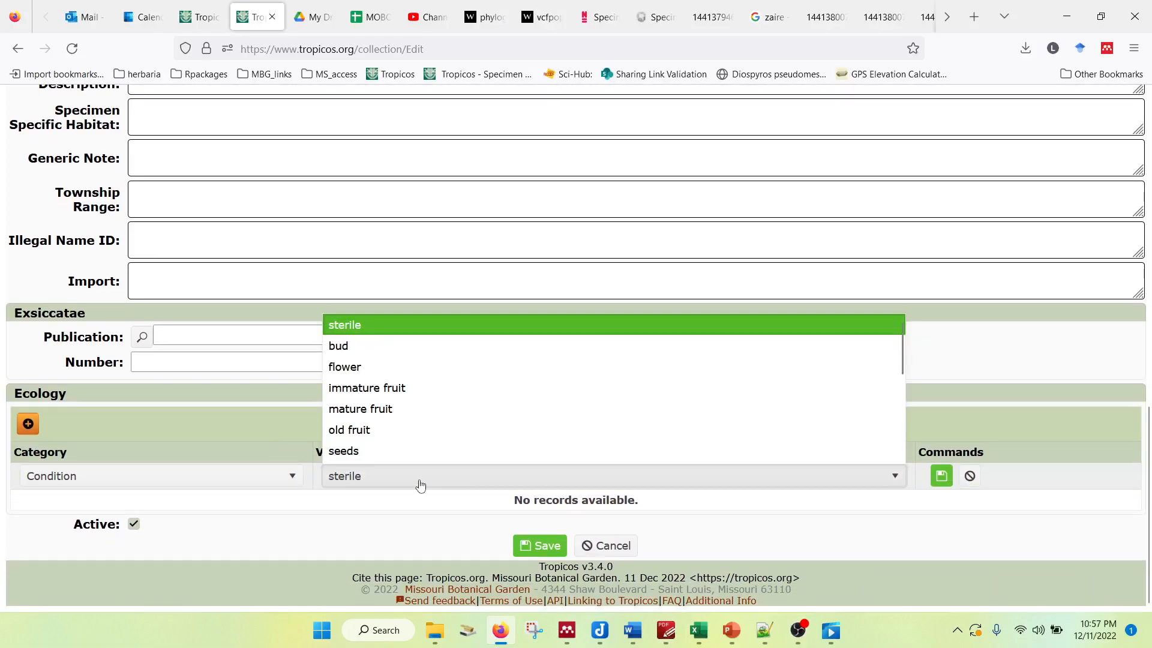
pyautogui.click(415, 410)
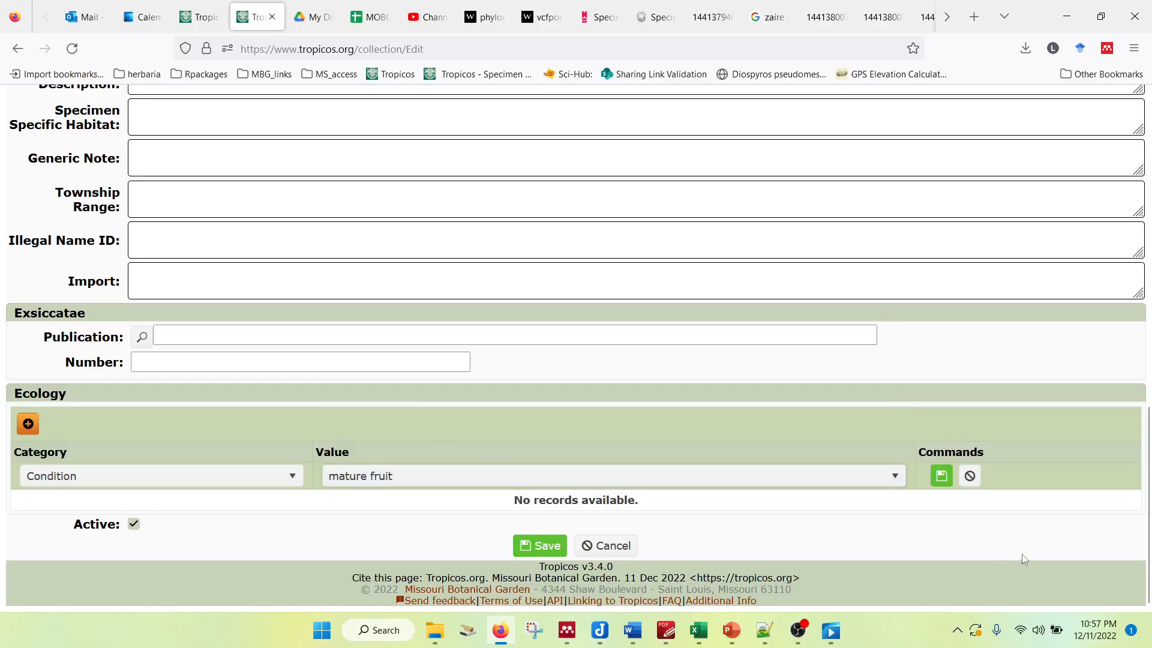
pyautogui.click(940, 477)
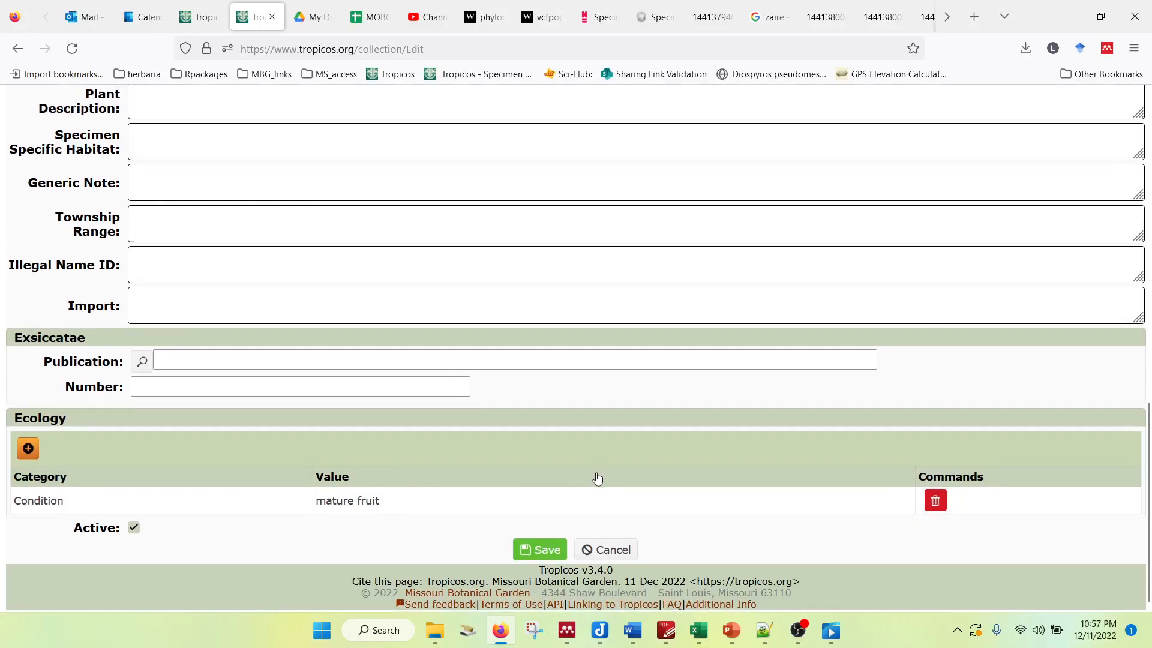
# Save the new collection record
pyautogui.click(535, 550)
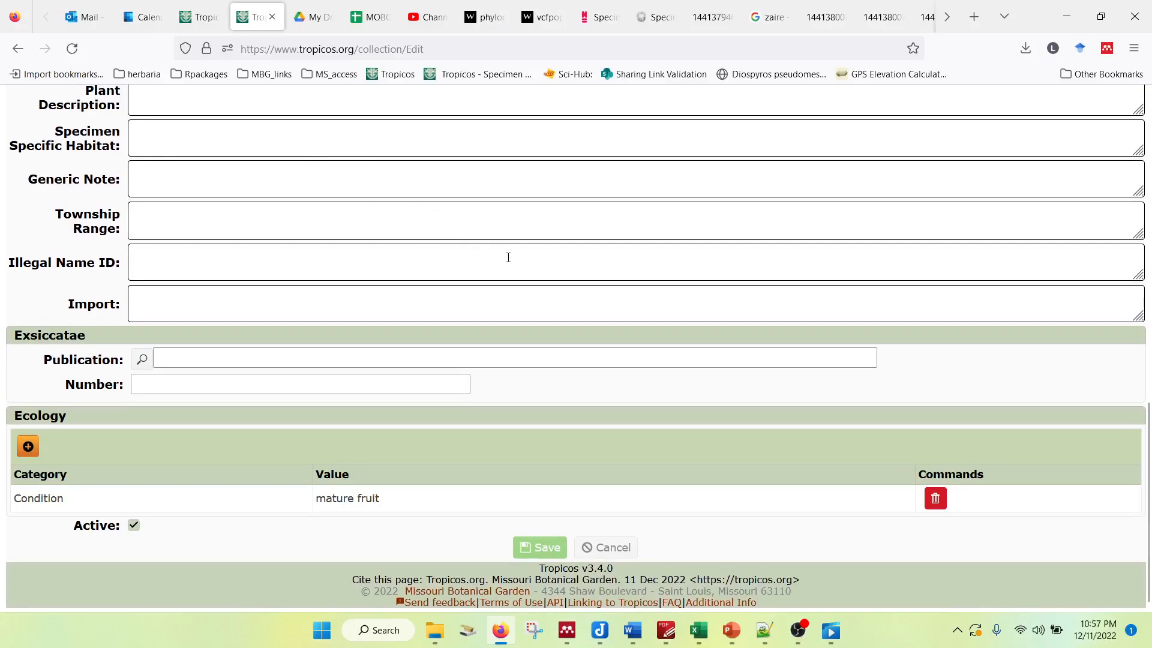
pyautogui.scroll(8, 552, 398)
pyautogui.scroll(5, 552, 398)
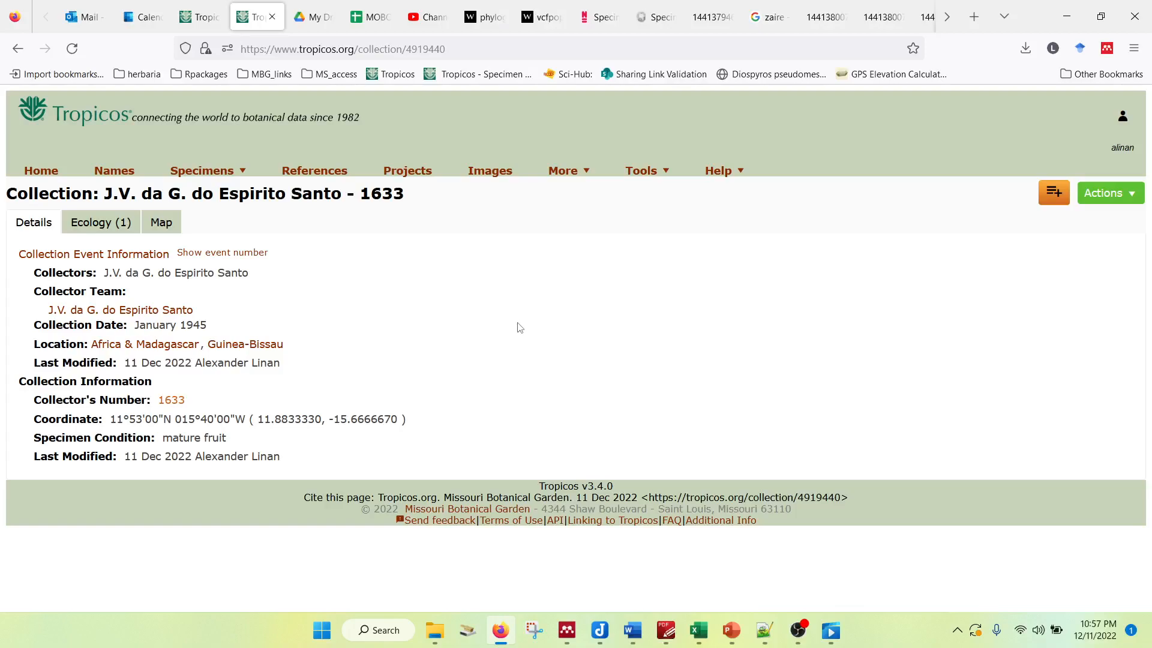
# Start a new specimen for the collection and set its current determination name to Diospyros ferrea (Willd.) Bakh
pyautogui.click(1130, 198)
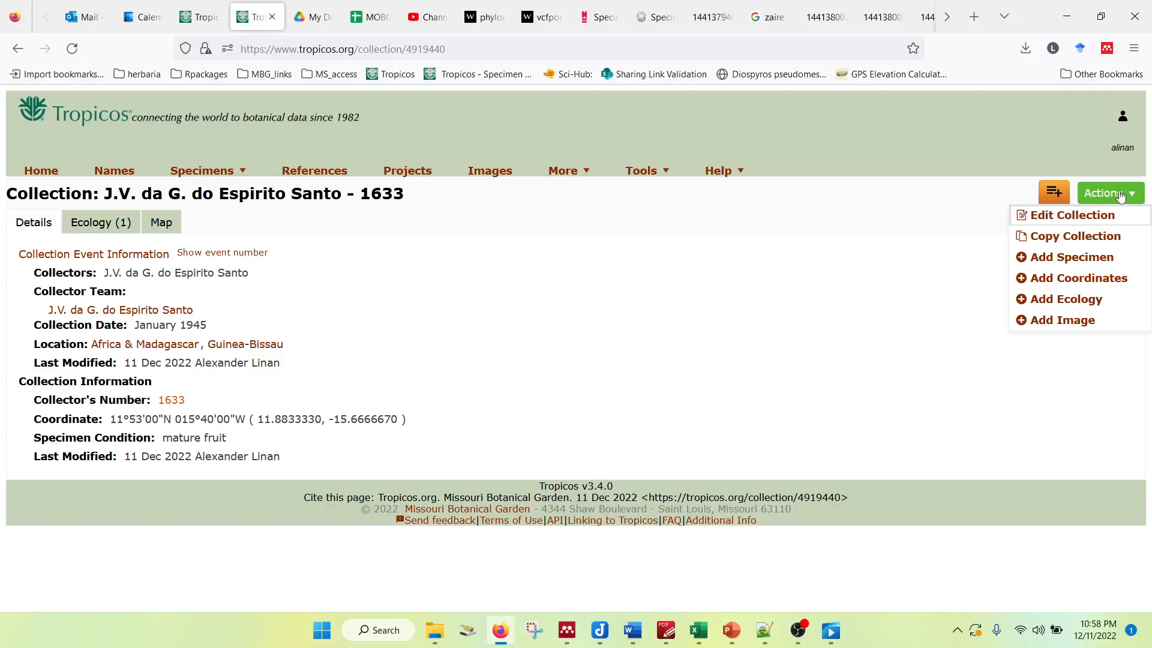
pyautogui.click(1072, 258)
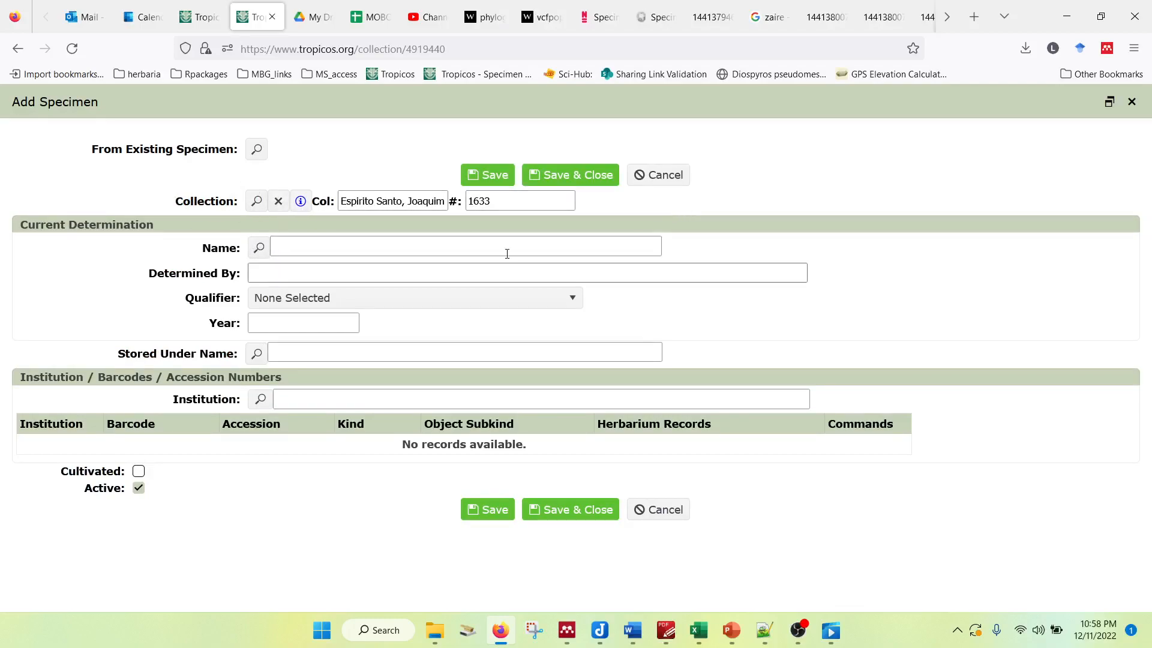
pyautogui.click(329, 245)
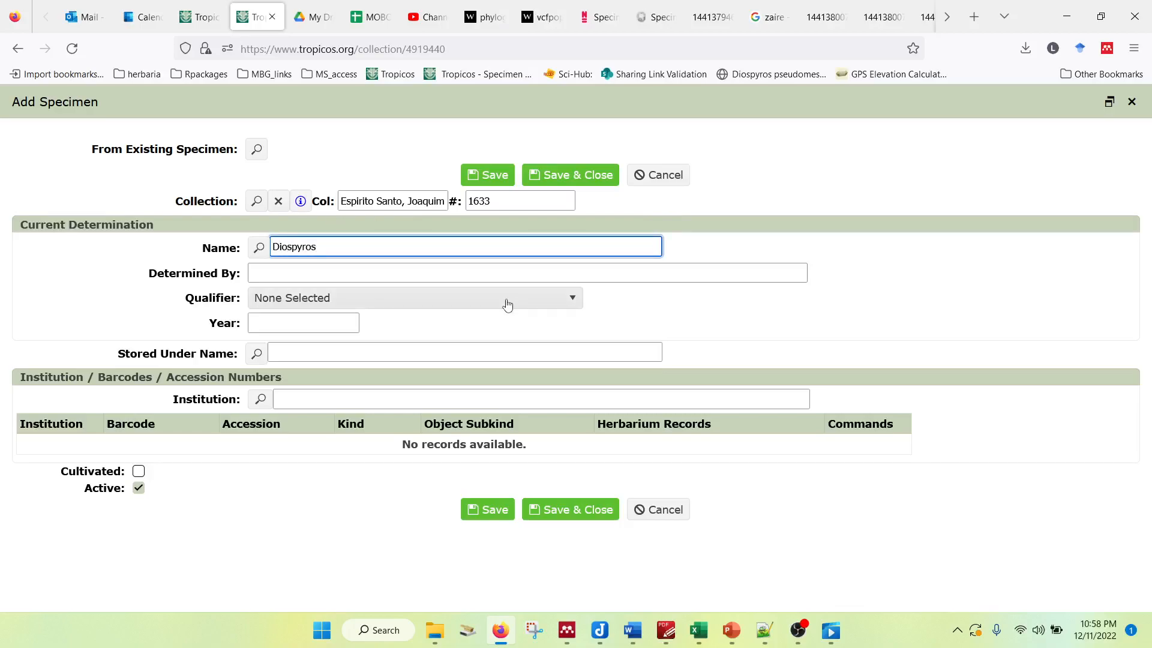
pyautogui.write('ferr')
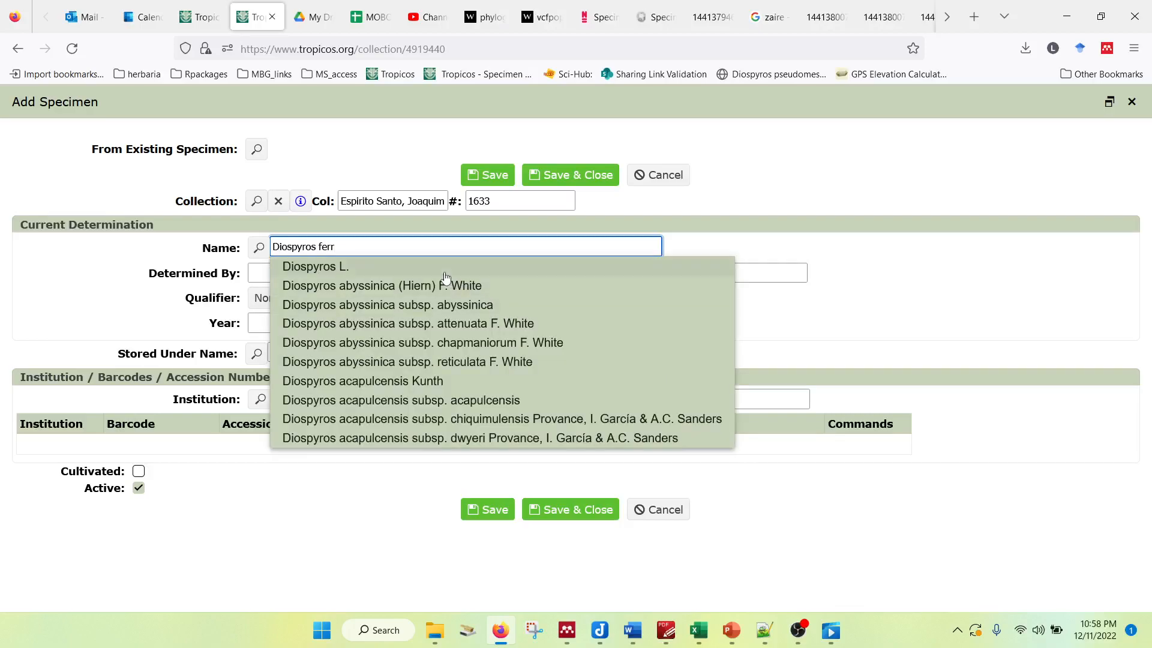
pyautogui.click(415, 268)
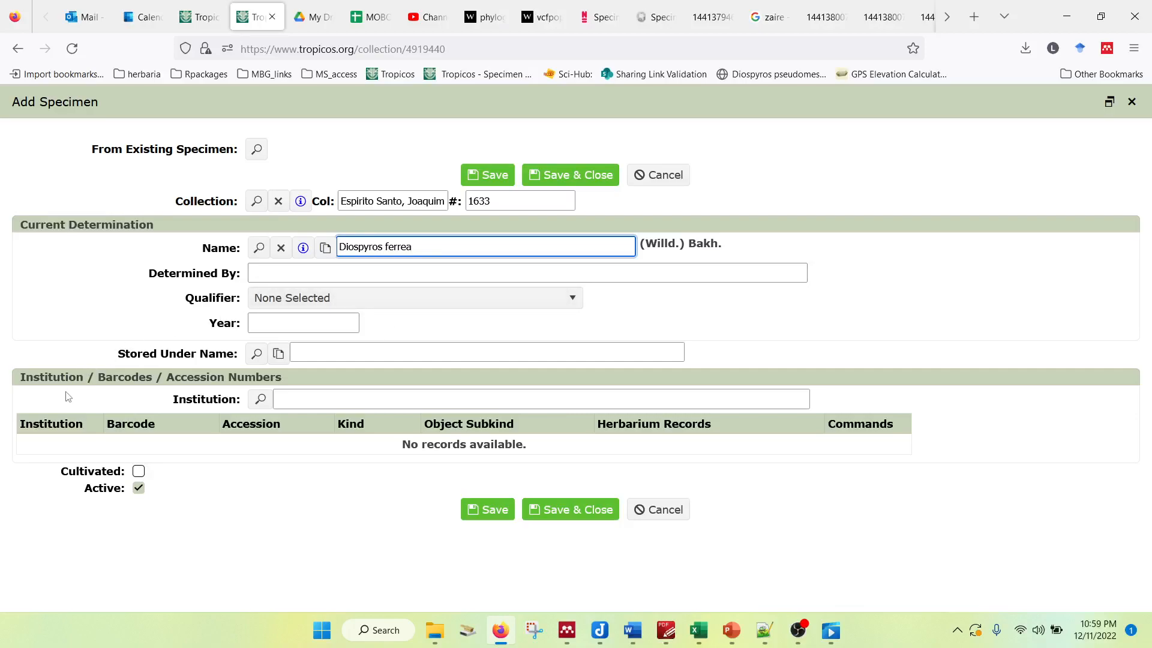
# Set the specimen's institution to L | Naturalis Biodiversity Center, then save and close the specimen form
pyautogui.click(310, 400)
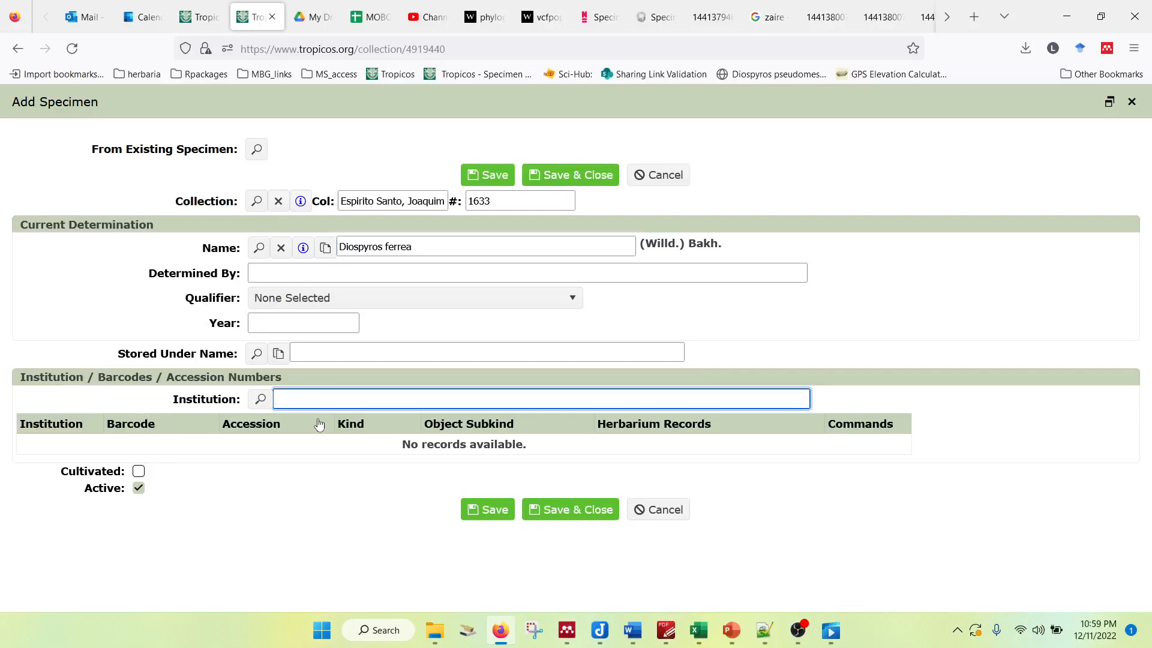
pyautogui.write('L')
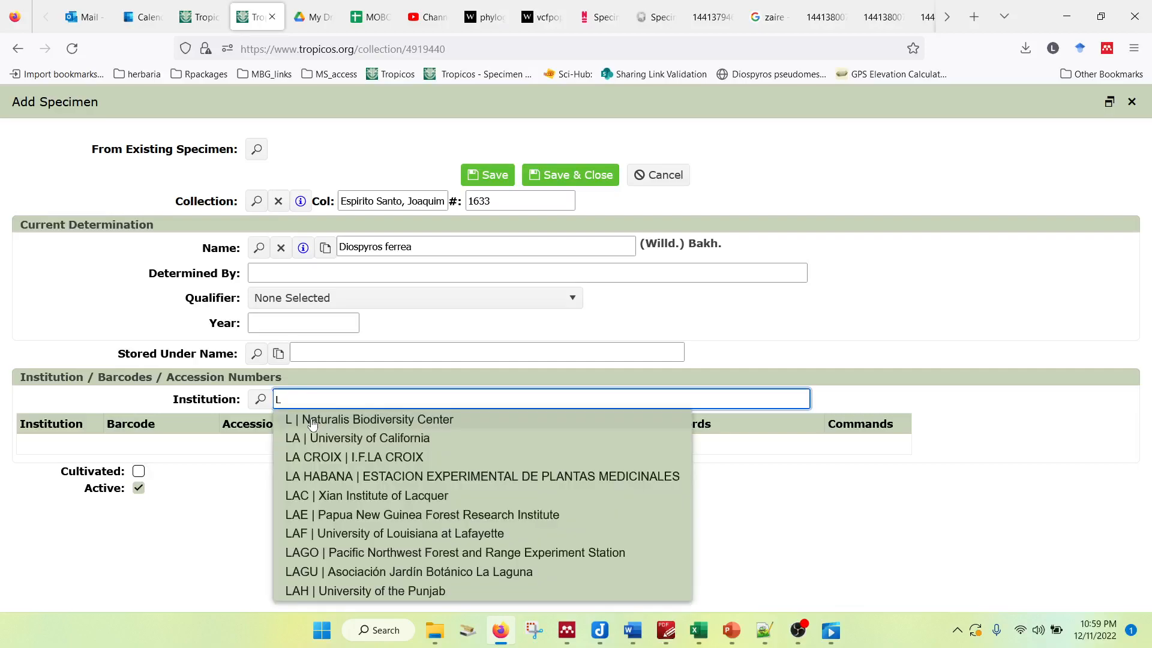
pyautogui.click(324, 417)
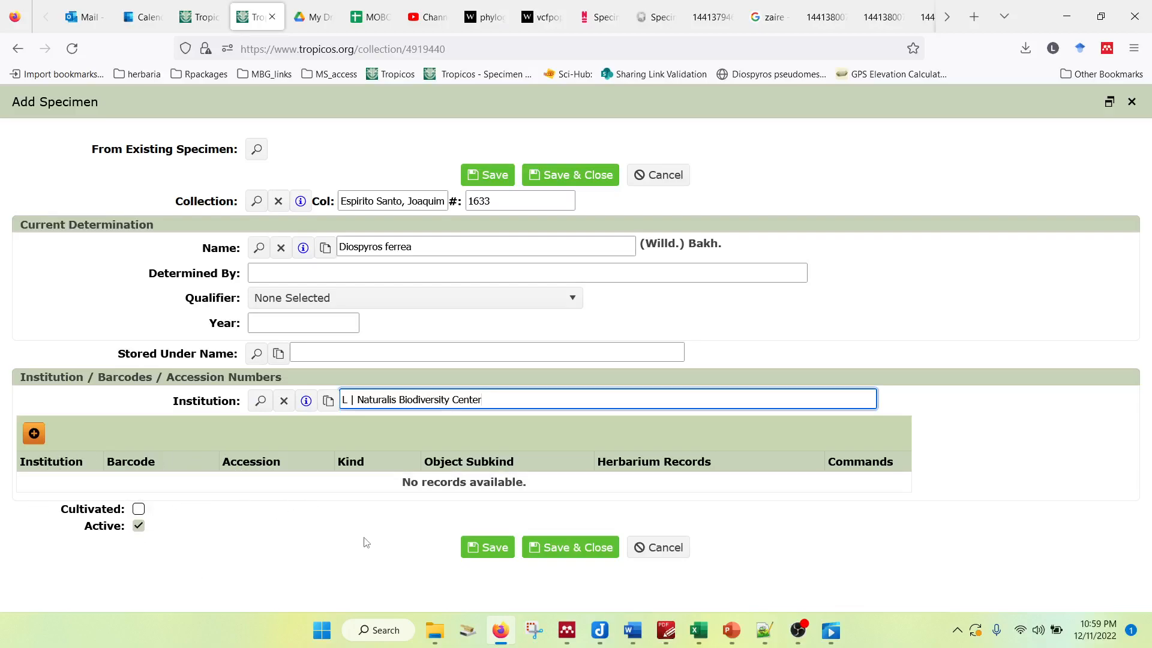
pyautogui.click(558, 548)
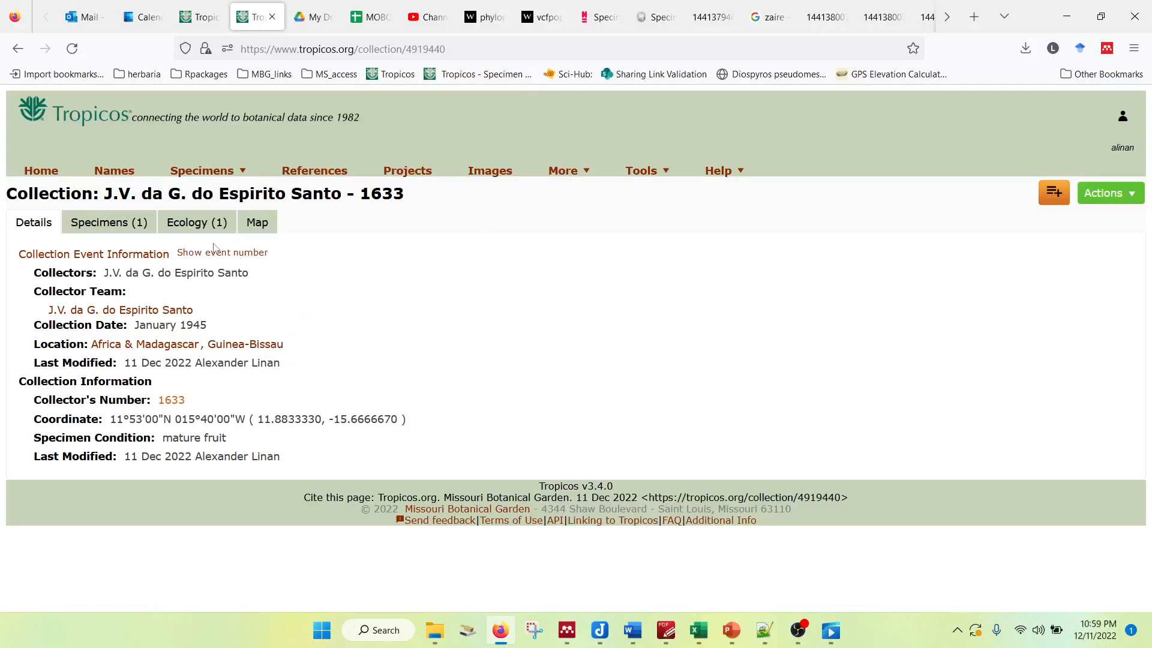
# Review the collection's specimen list and check where its coordinate falls on the map of West Africa
pyautogui.click(96, 230)
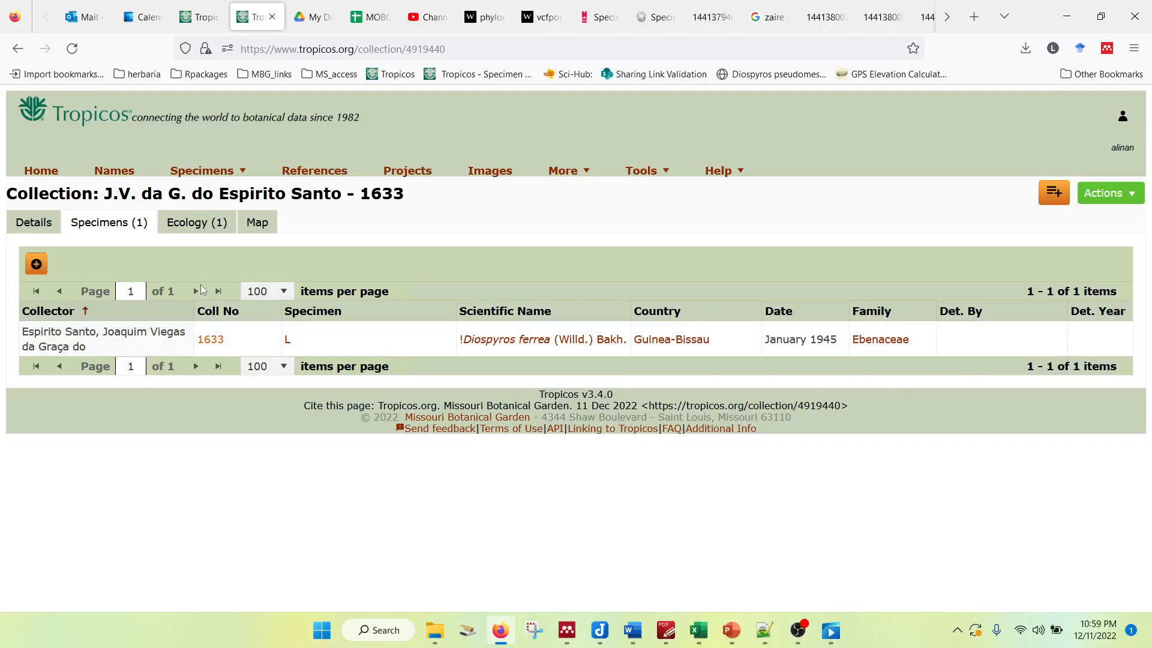
pyautogui.click(258, 223)
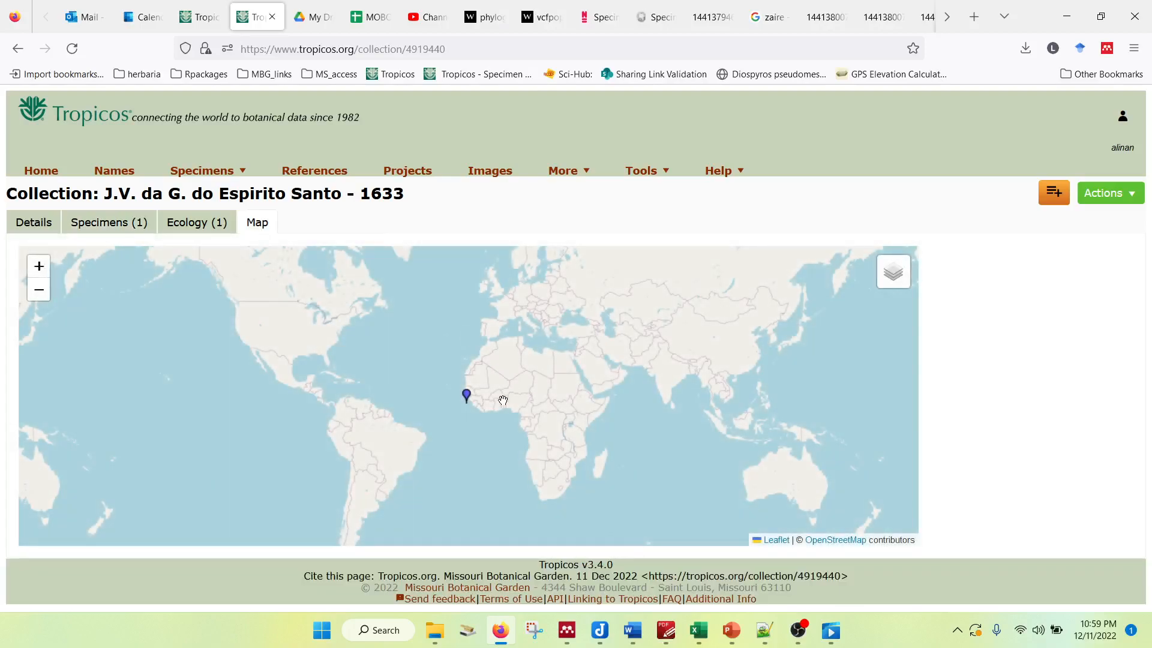
pyautogui.scroll(1, 468, 411)
pyautogui.moveTo(461, 317)
pyautogui.mouseDown()
pyautogui.moveTo(437, 448)
pyautogui.moveTo(378, 425)
pyautogui.mouseUp()
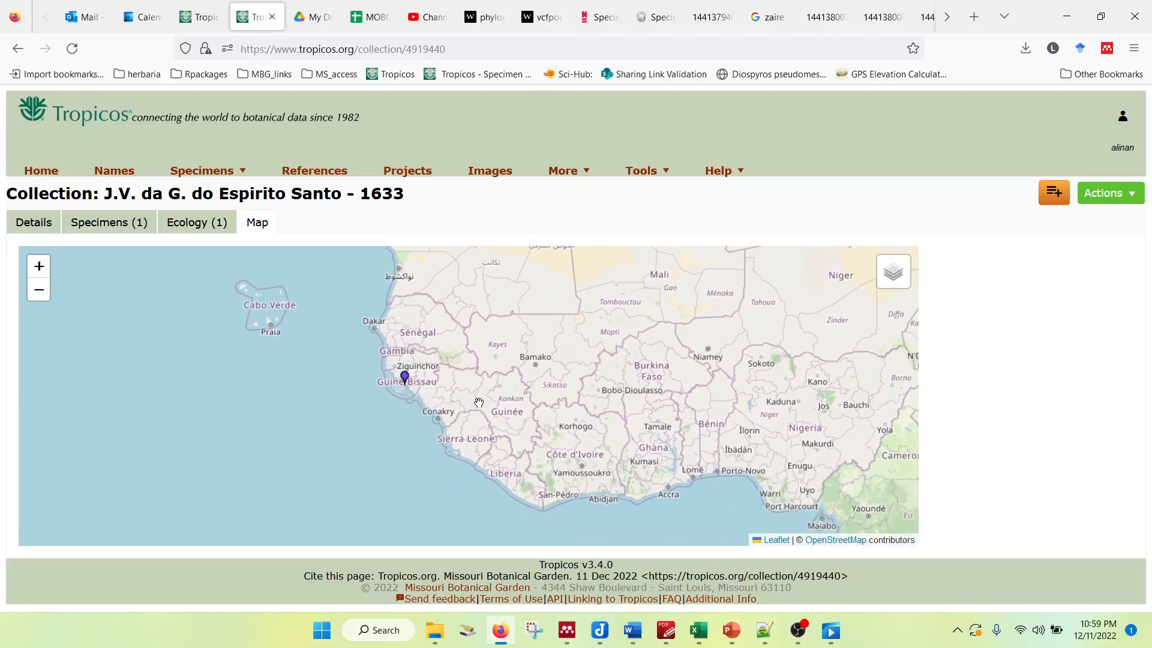